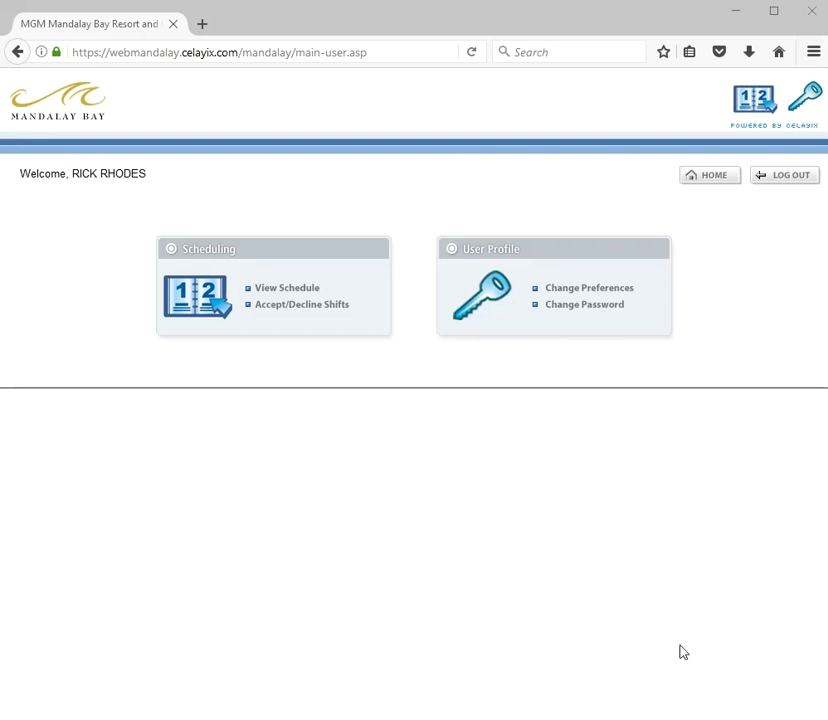
Step: Open the monthly work schedule and advance it to July 2017
left_click(238, 261)
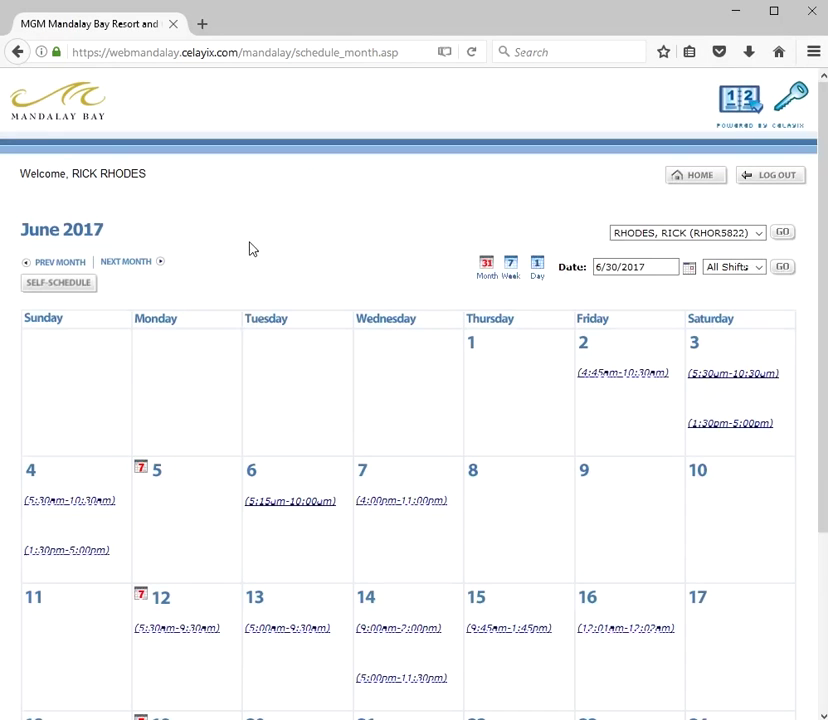
left_click(126, 263)
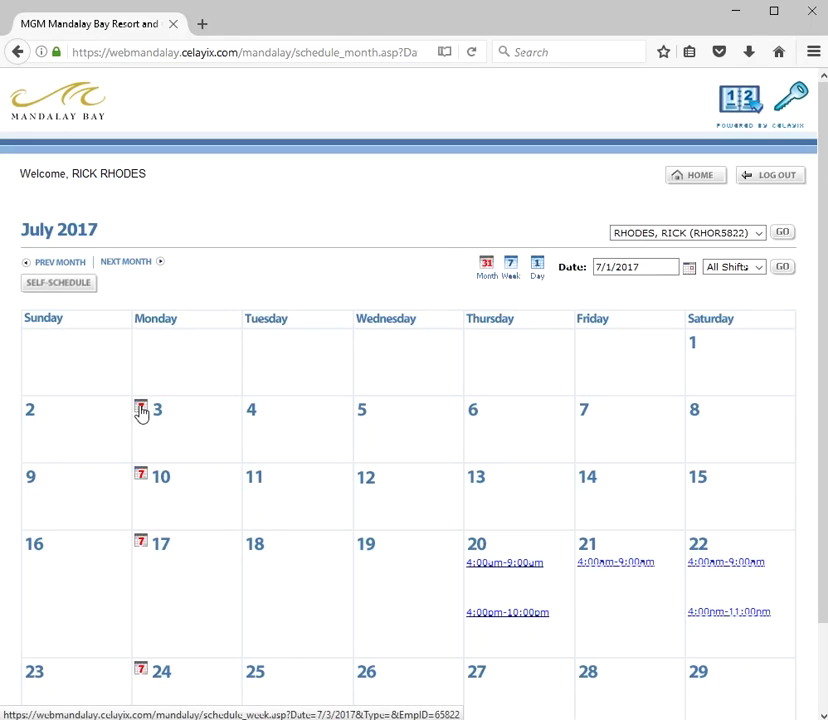
right_click(141, 413)
Step: Open the week of July 3, 2017 in seven additional browser tabs
left_click(180, 419)
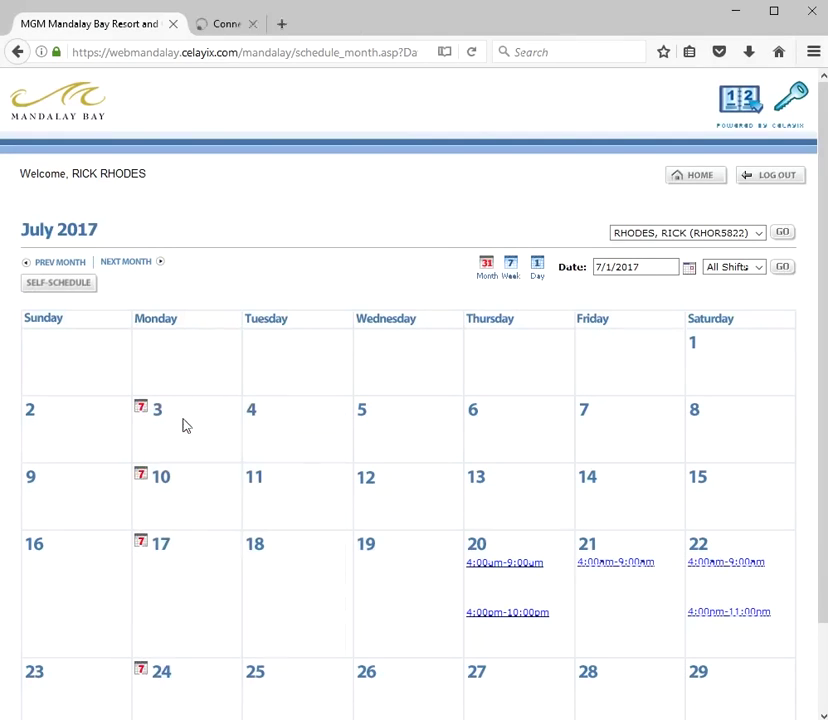
right_click(141, 413)
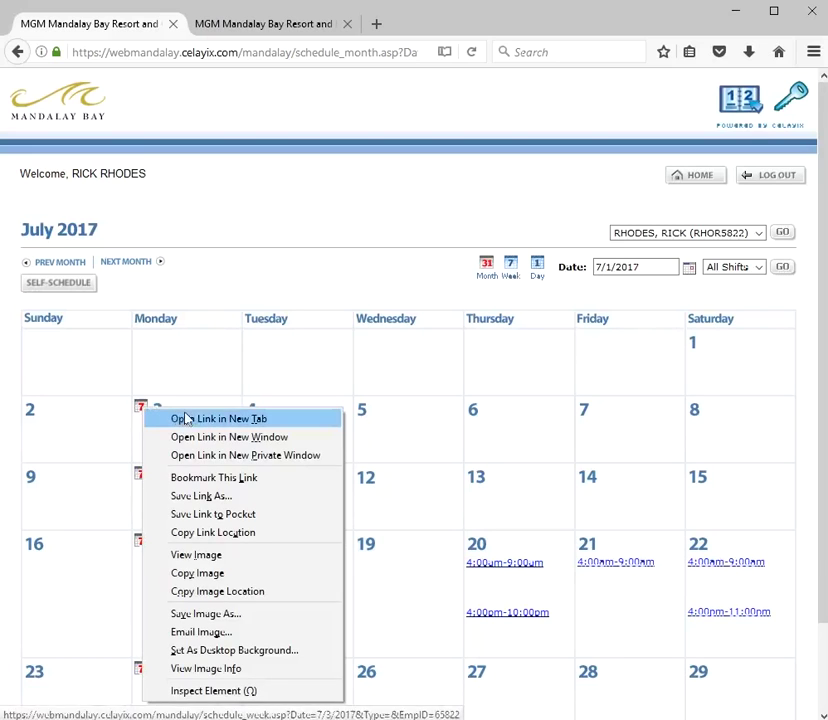
left_click(185, 419)
right_click(146, 413)
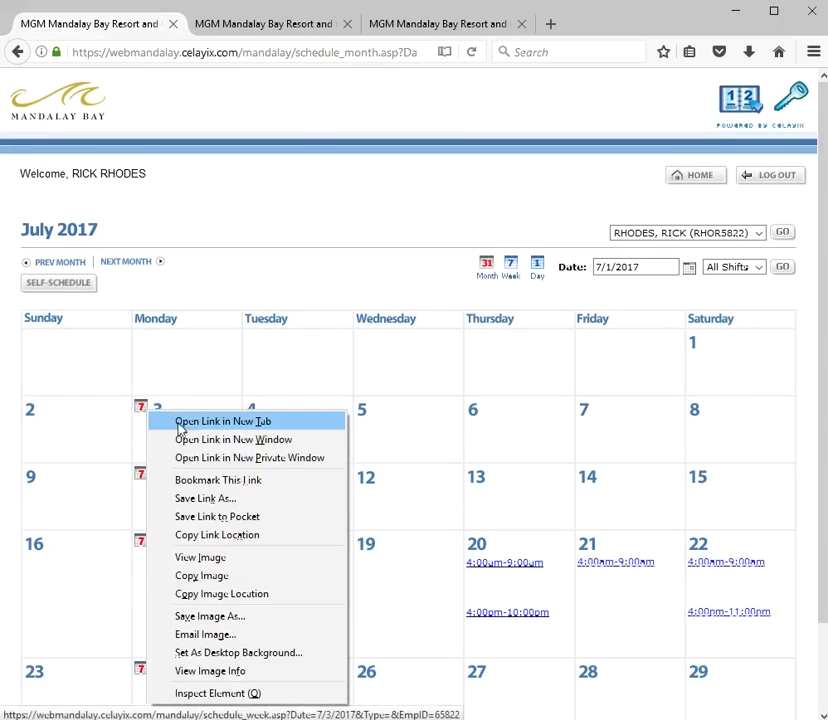
left_click(180, 421)
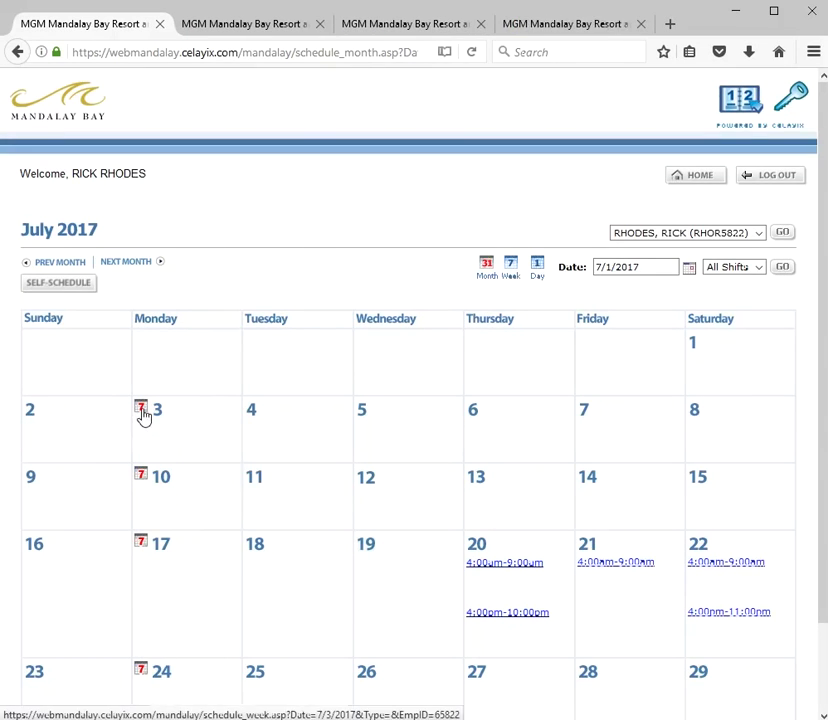
right_click(145, 413)
left_click(200, 425)
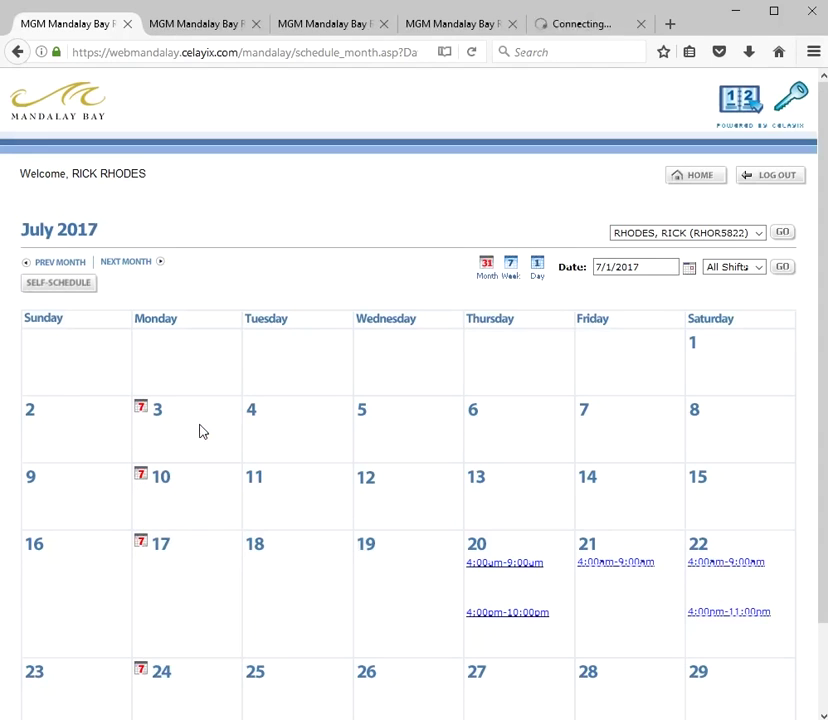
right_click(145, 414)
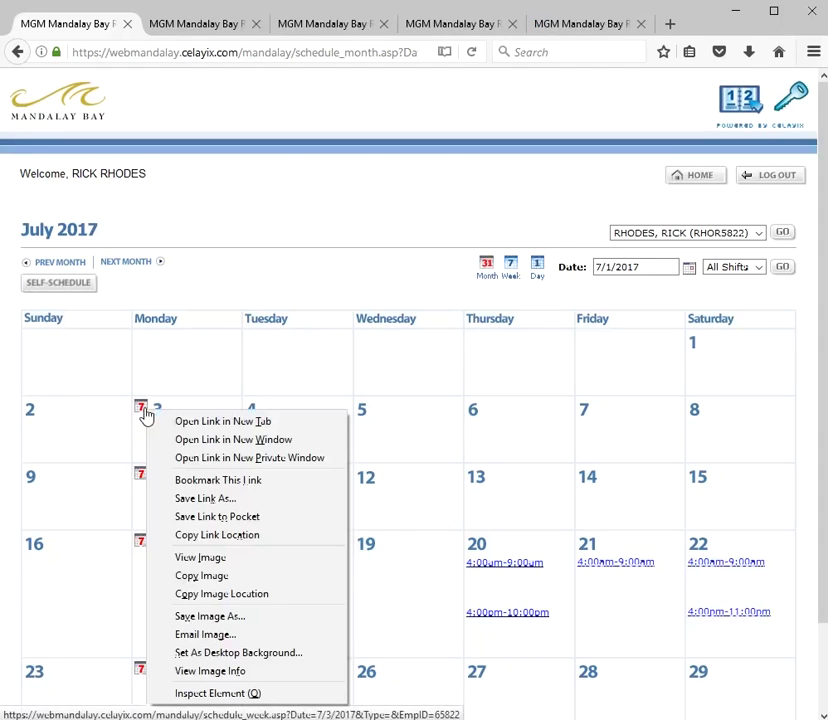
left_click(210, 424)
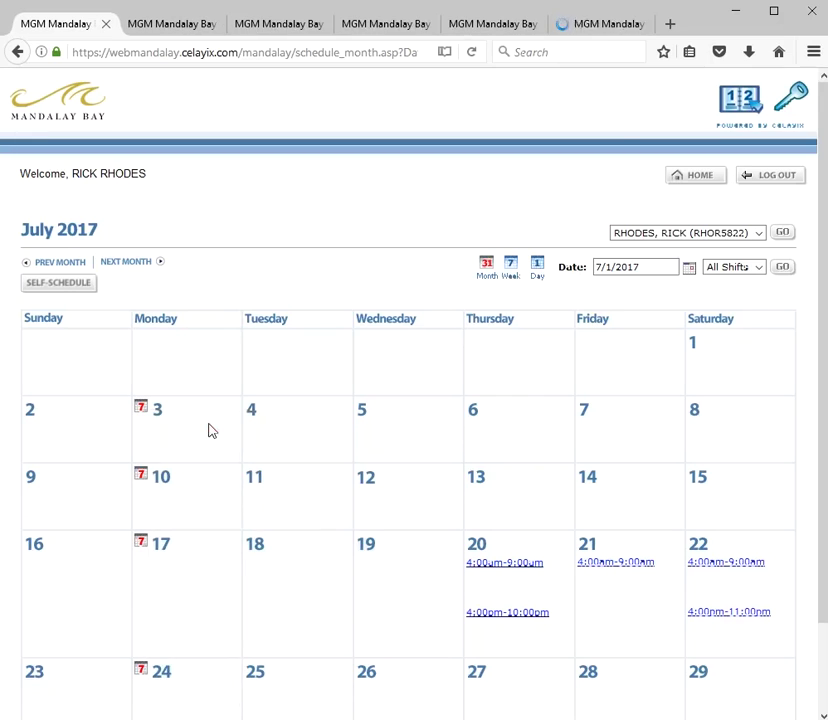
right_click(143, 413)
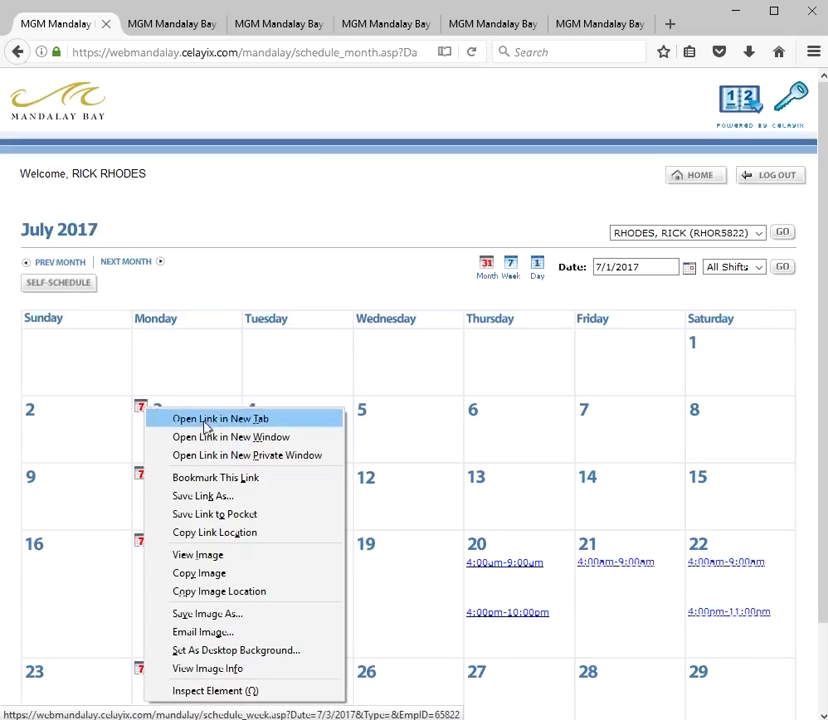
left_click(210, 425)
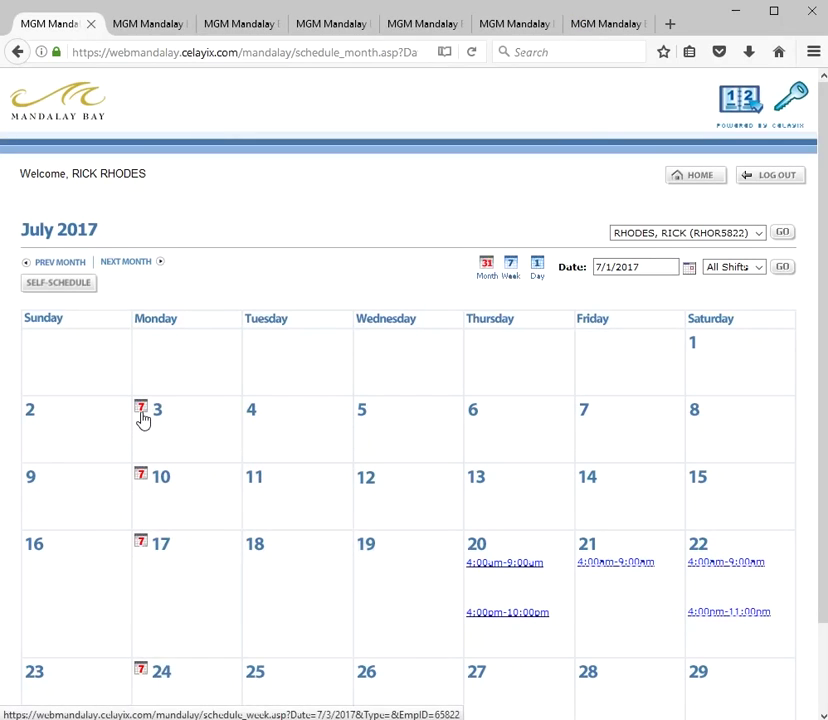
right_click(143, 418)
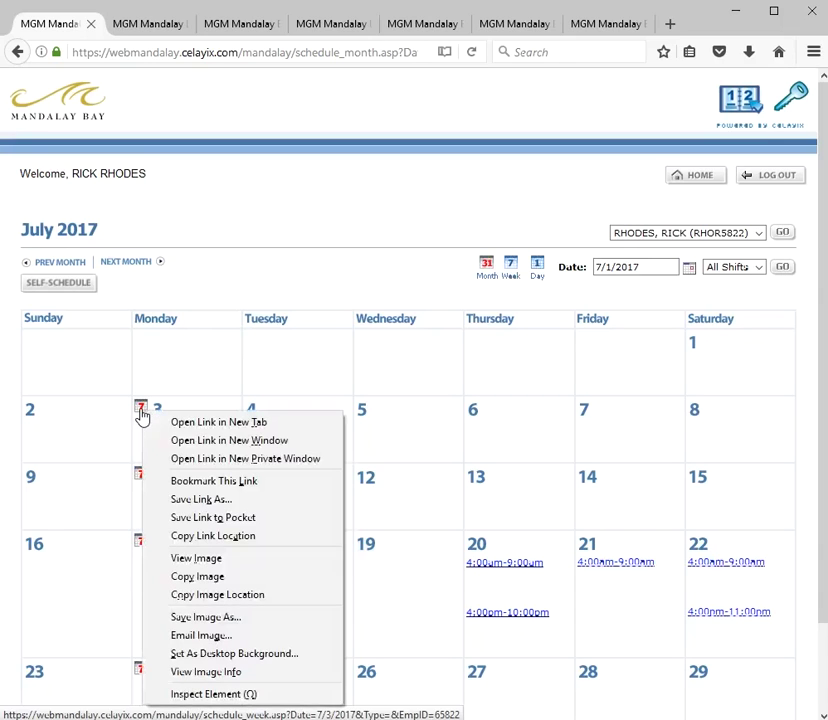
left_click(188, 424)
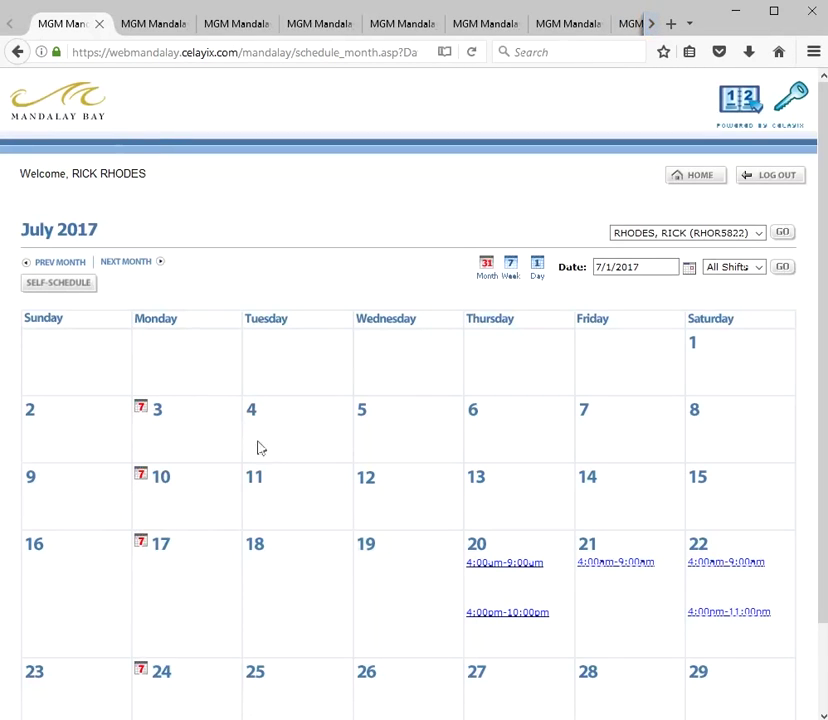
Step: Switch every new tab to the Self-Scheduling search for 7/3/2017–7/9/2017
left_click(151, 28)
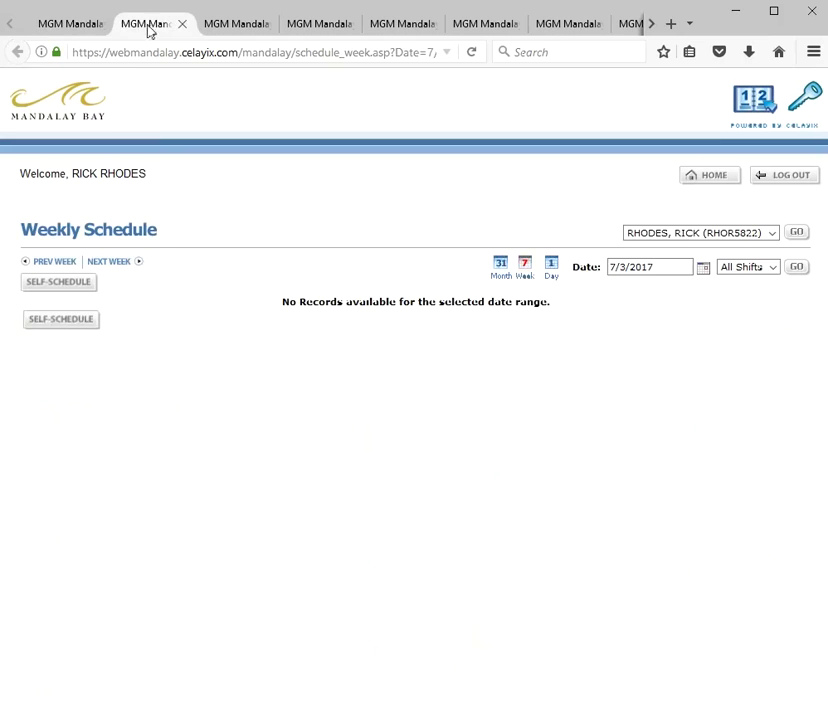
left_click(60, 324)
left_click(240, 26)
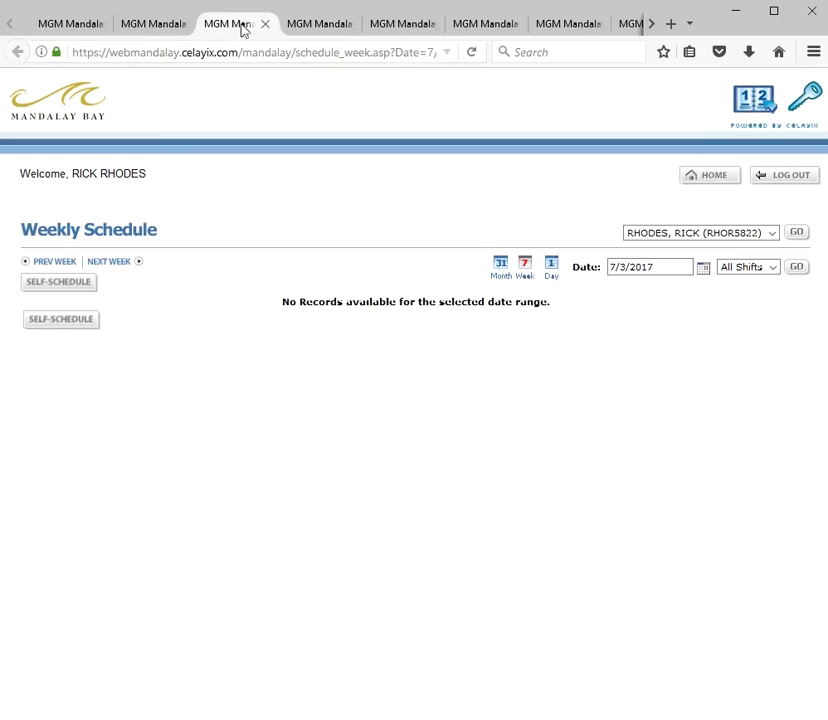
left_click(51, 326)
left_click(320, 26)
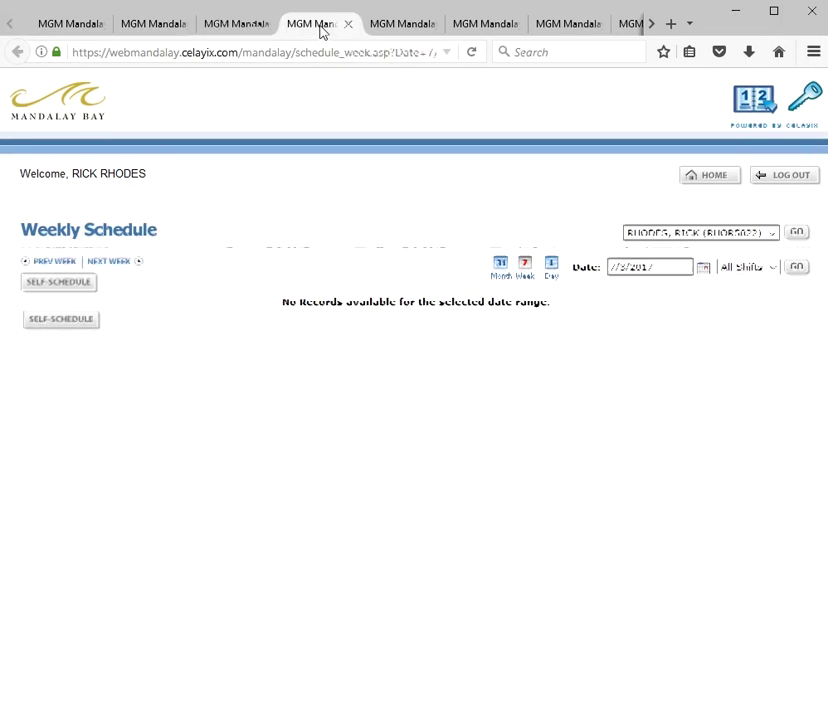
left_click(78, 330)
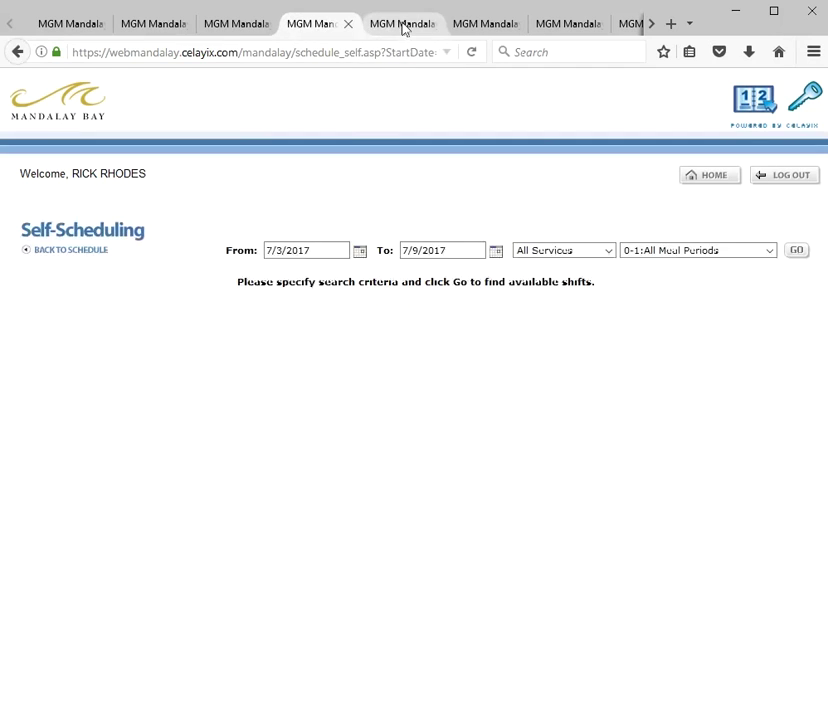
left_click(405, 25)
left_click(71, 328)
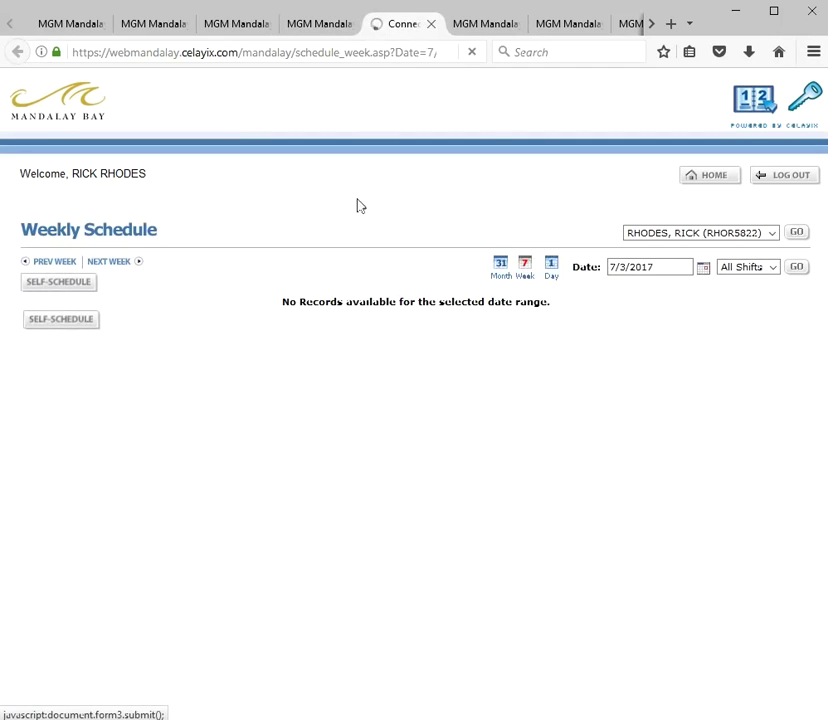
left_click(485, 25)
left_click(65, 328)
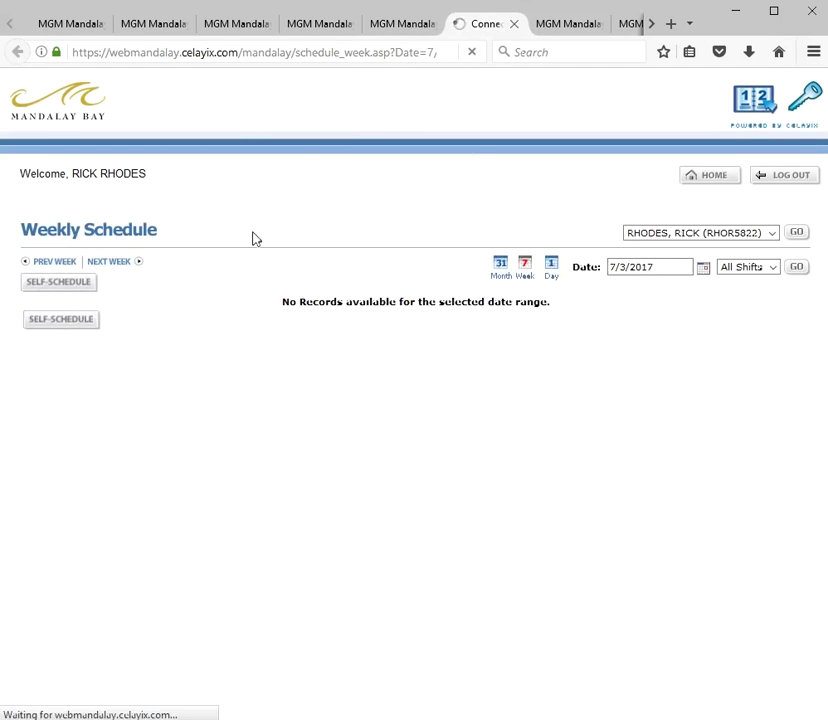
left_click(578, 28)
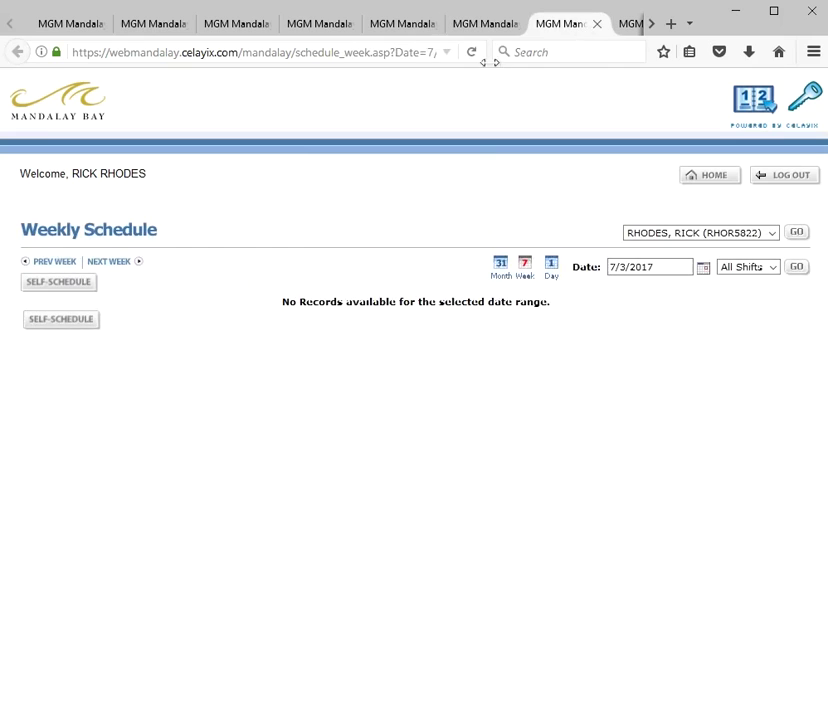
left_click(74, 322)
left_click(632, 28)
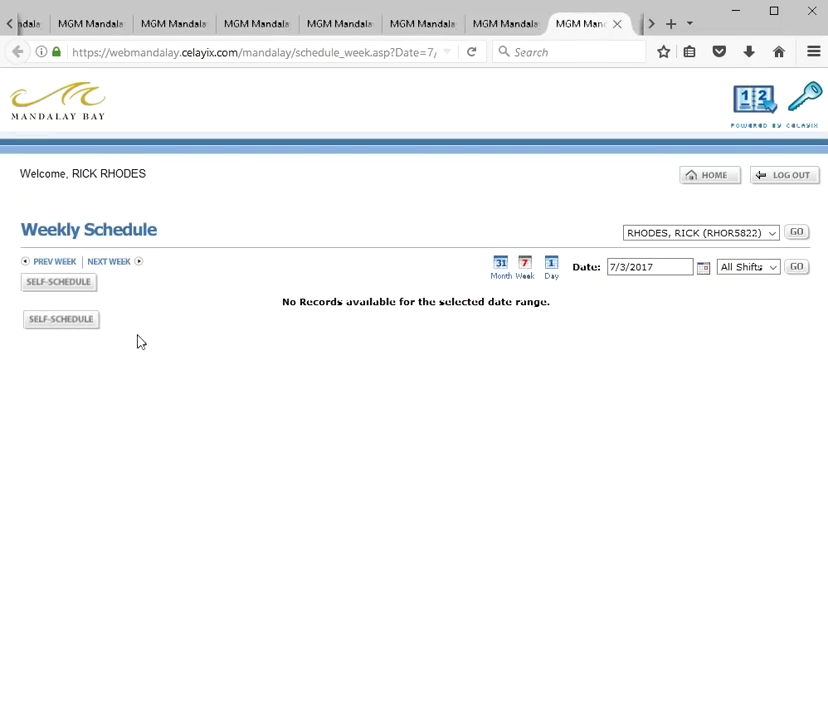
left_click(66, 325)
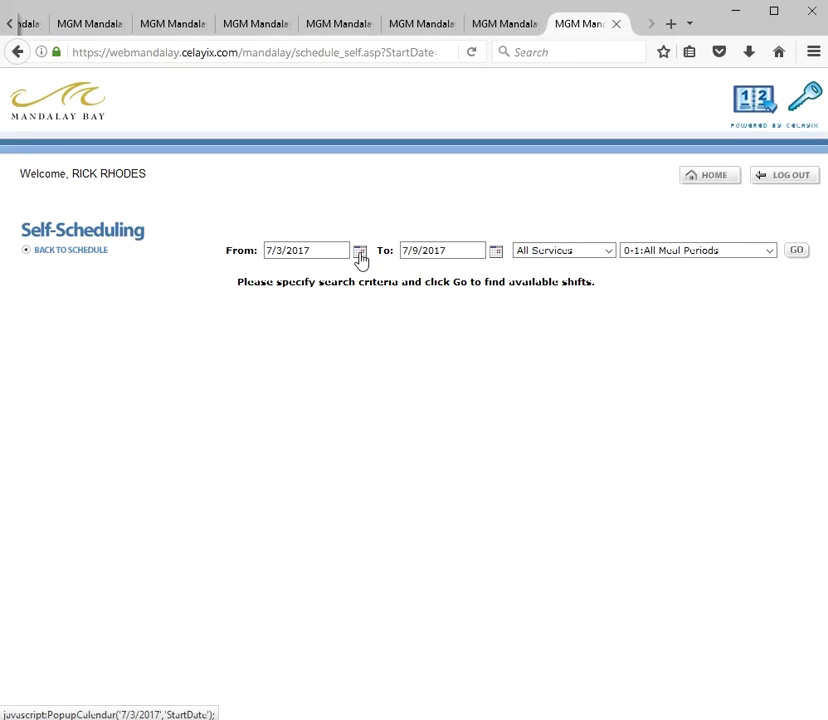
Step: Set the last tab's search end date to 7/31/2017 and its service to Coffee Break
left_click(497, 252)
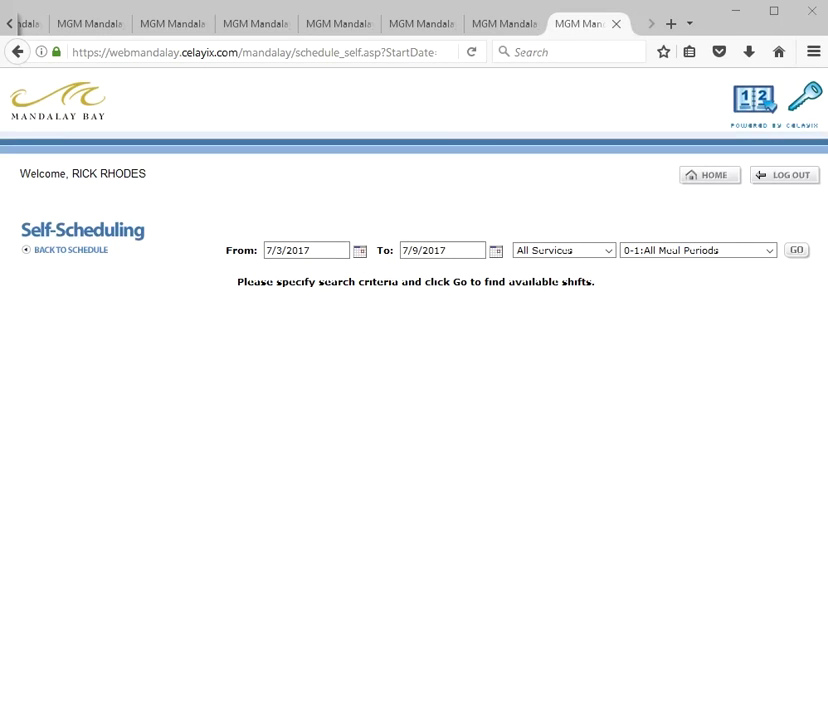
left_click_drag(176, 290, 224, 292)
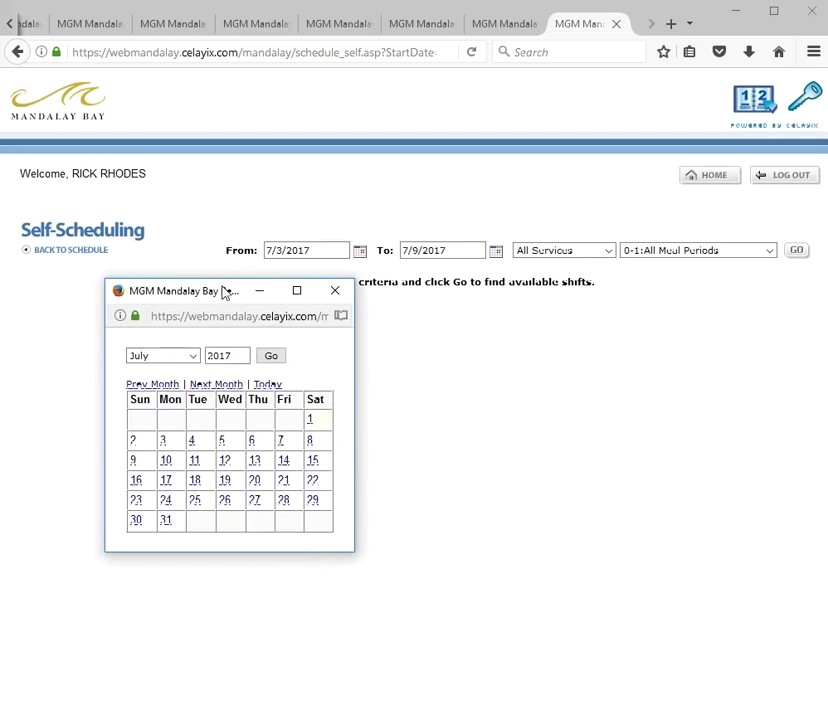
left_click(166, 524)
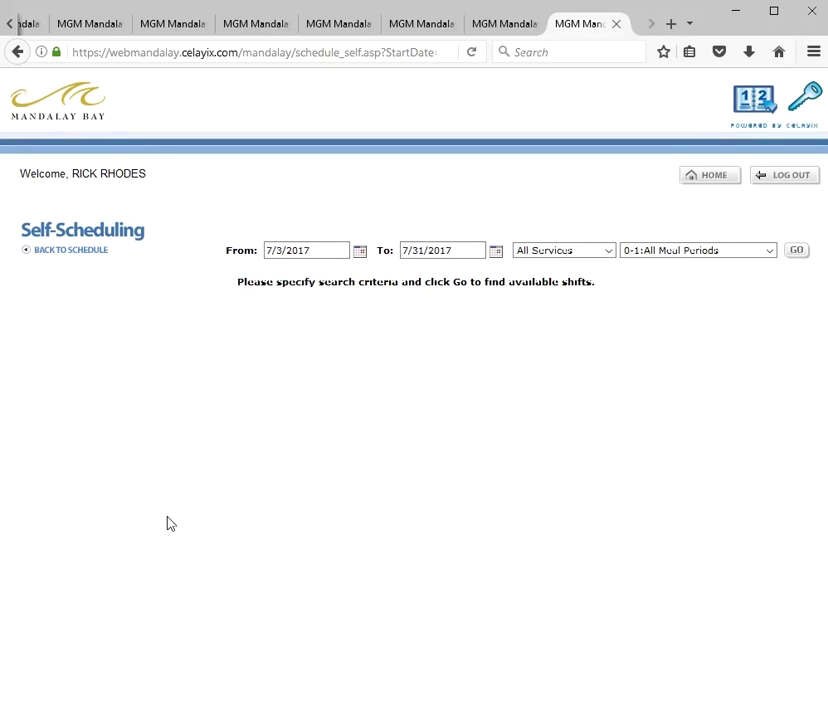
left_click(608, 252)
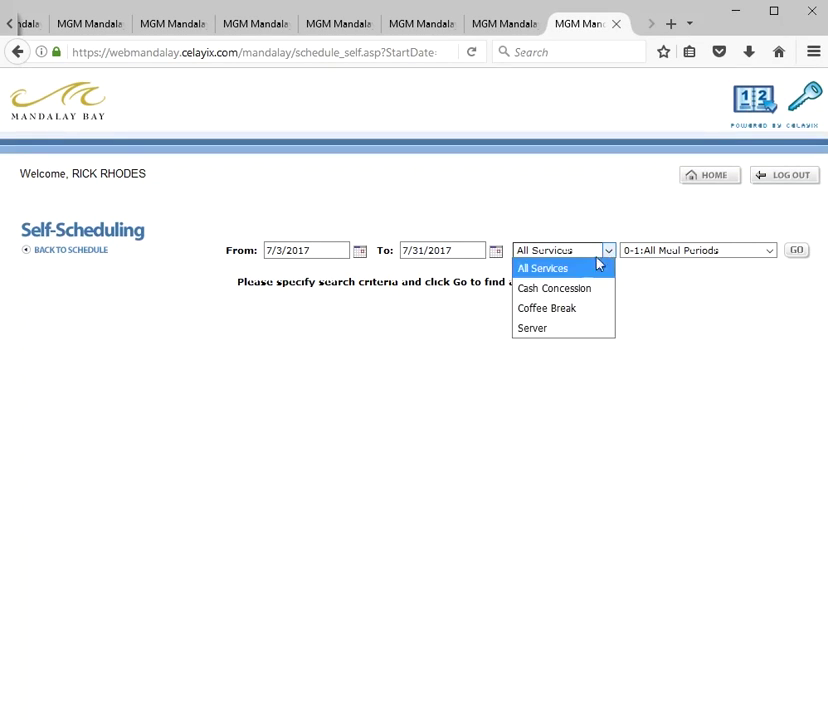
left_click(565, 311)
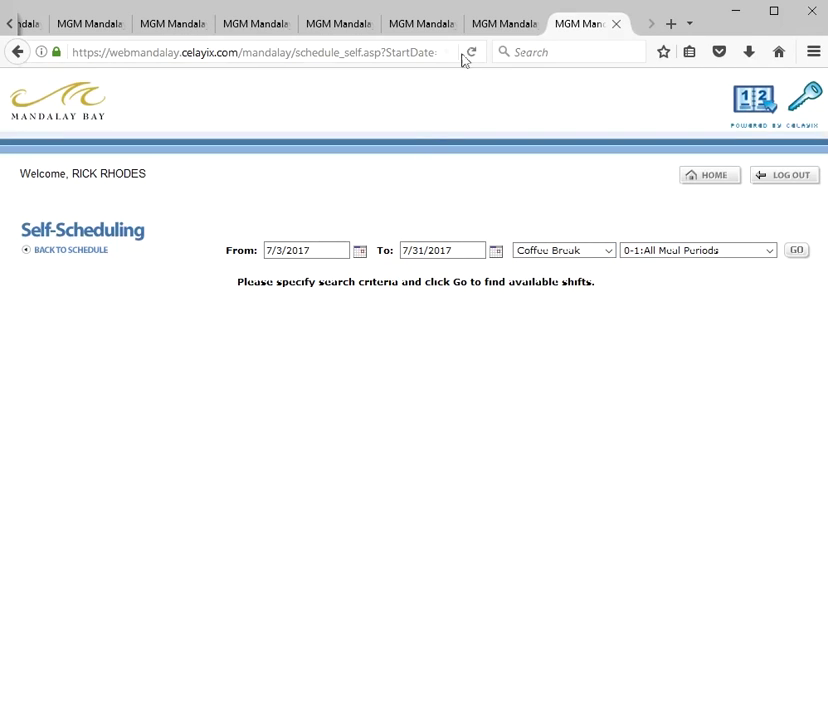
left_click(495, 30)
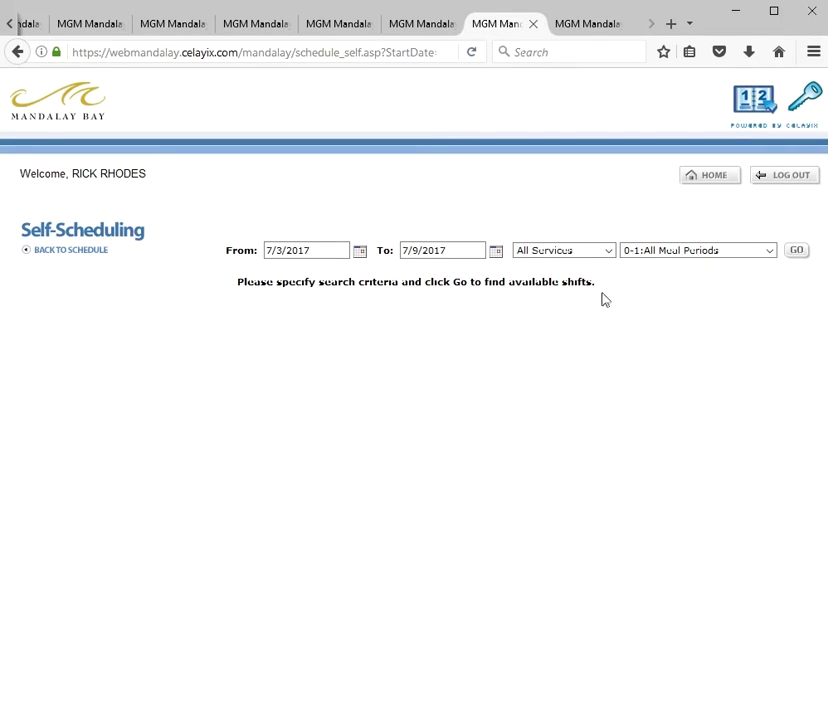
Step: Set this tab's search to the Server service with the 4-4: Reception & Dinner meal period
left_click(613, 254)
left_click(540, 333)
left_click(770, 251)
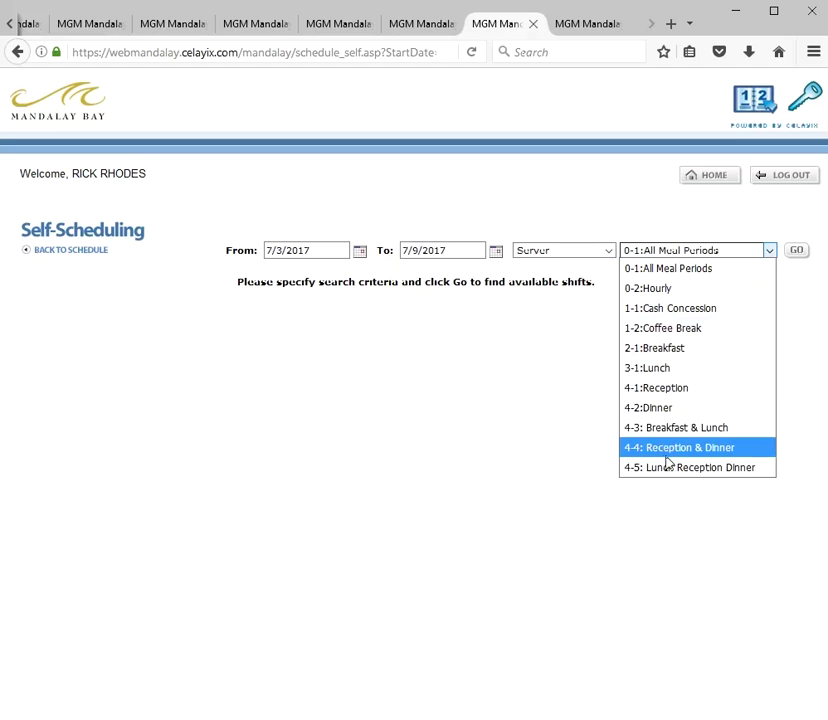
left_click(670, 456)
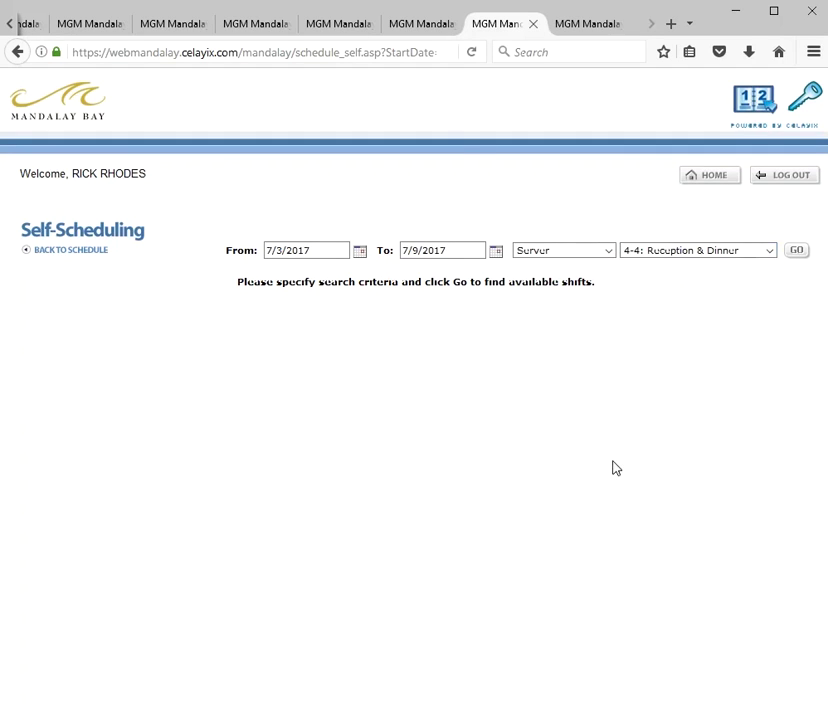
left_click(415, 25)
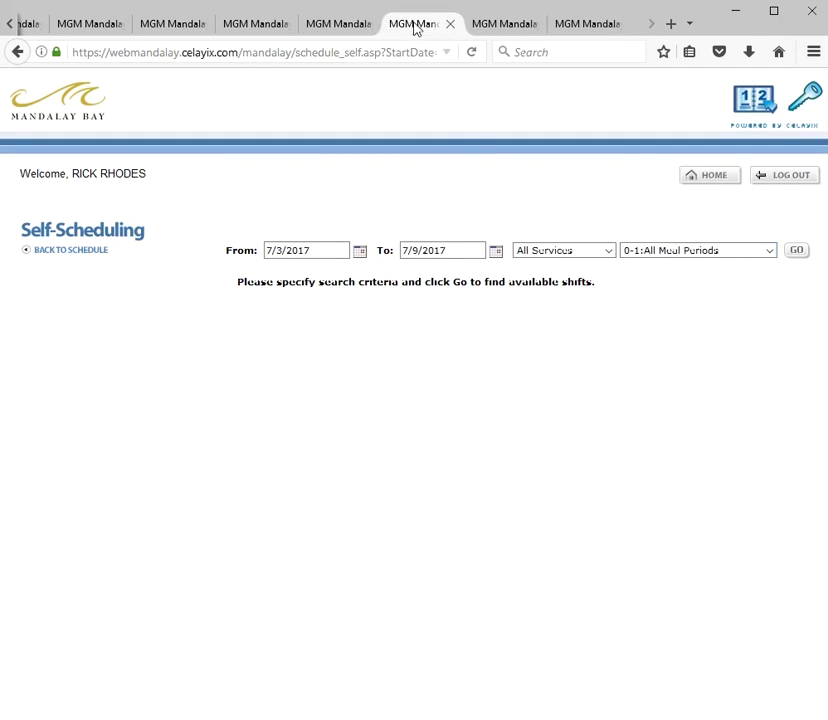
Step: Run the shift search in each Self-Scheduling tab, finishing with the Server Reception & Dinner search
left_click(796, 251)
left_click(350, 23)
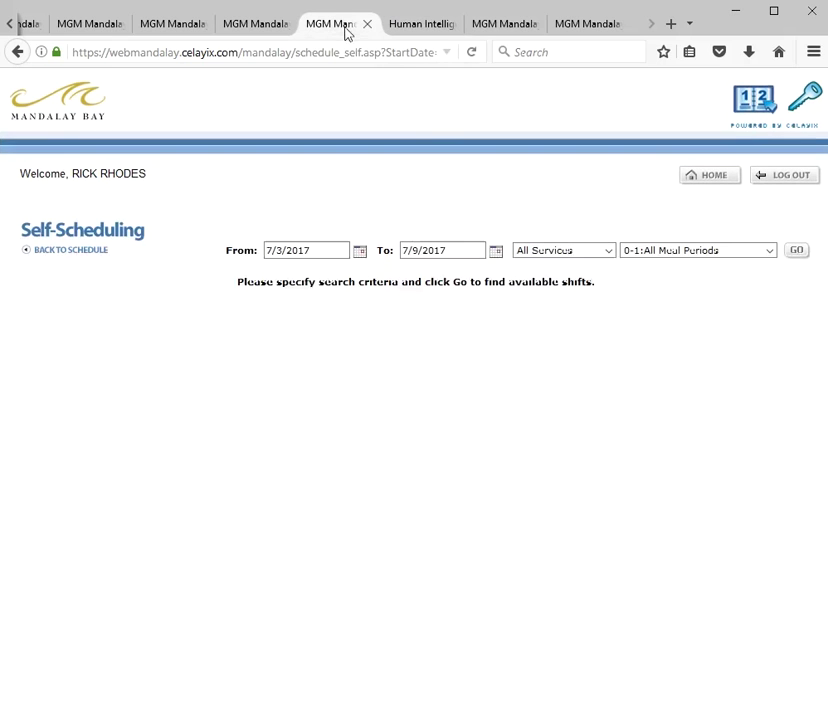
left_click(797, 251)
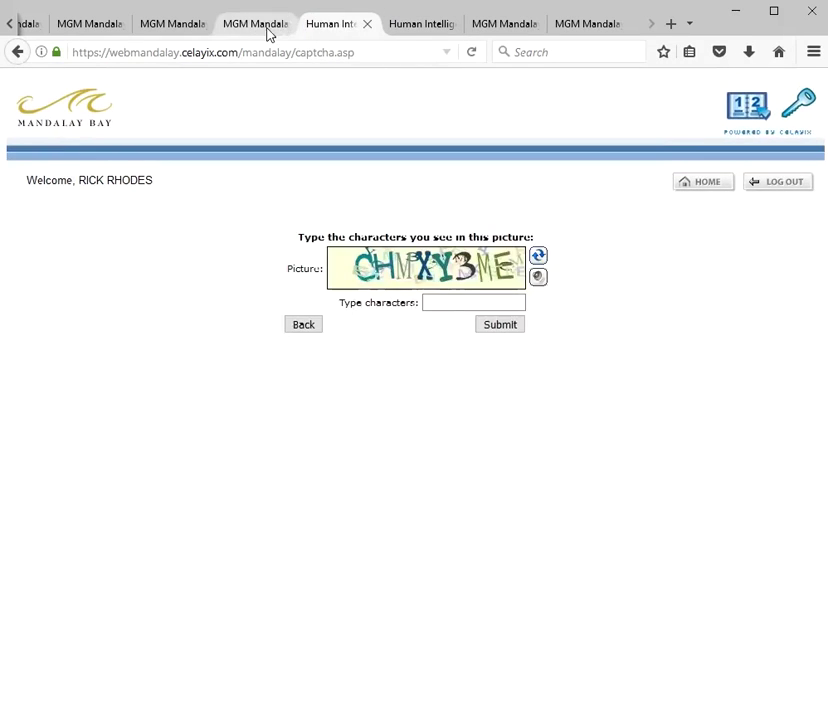
left_click(262, 23)
left_click(797, 251)
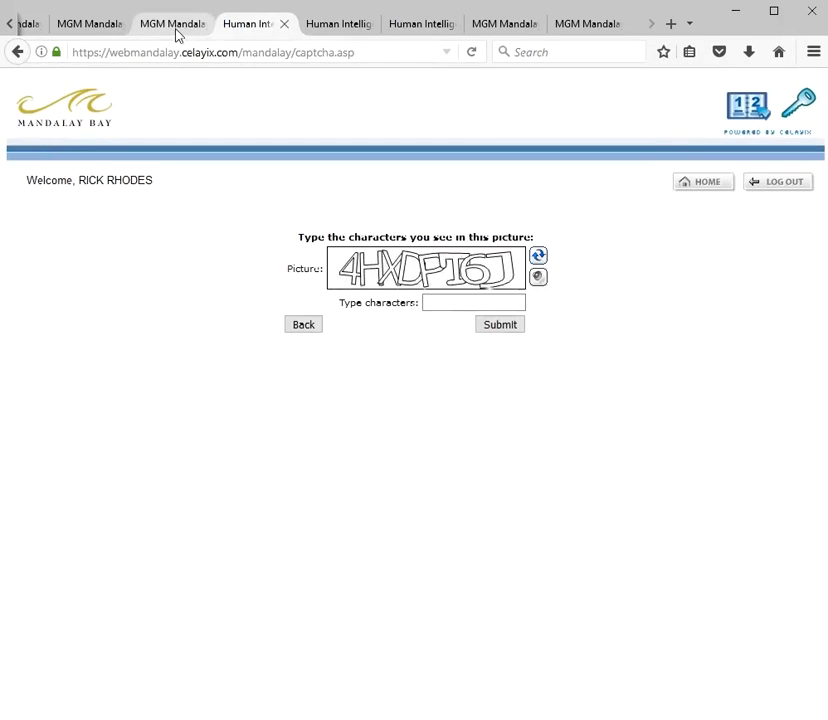
left_click(177, 25)
left_click(797, 251)
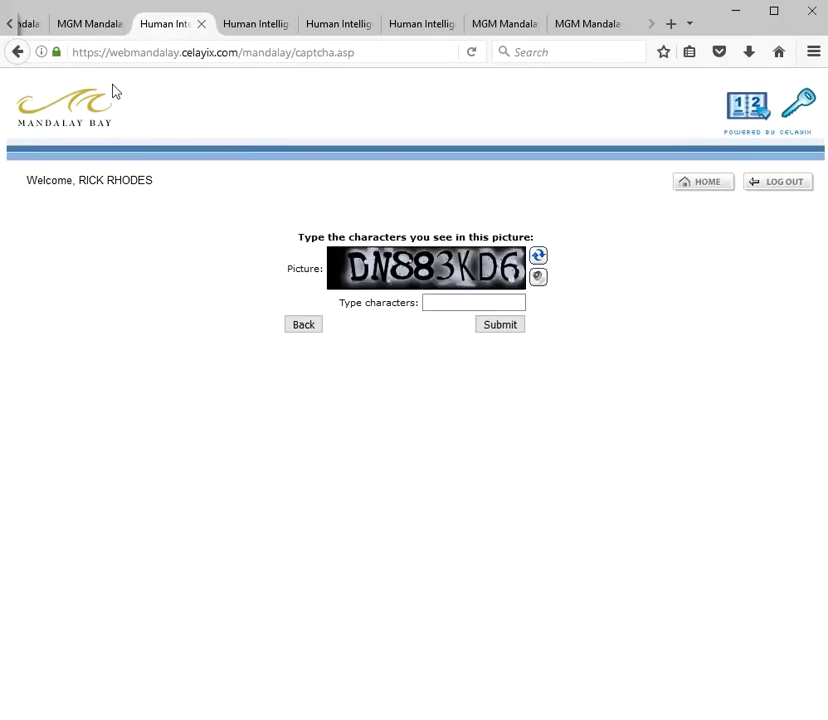
left_click(90, 23)
left_click(793, 252)
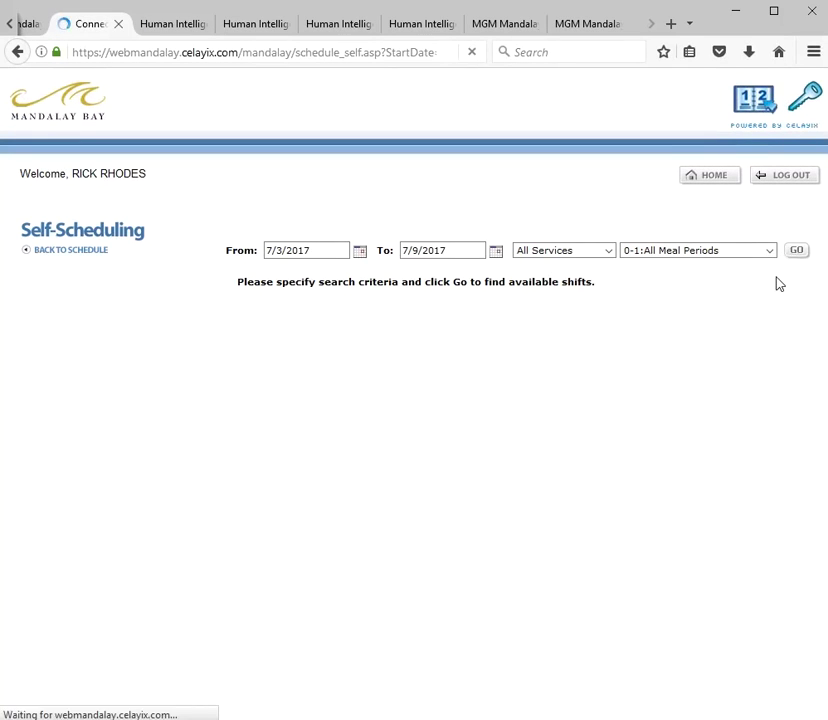
left_click(515, 28)
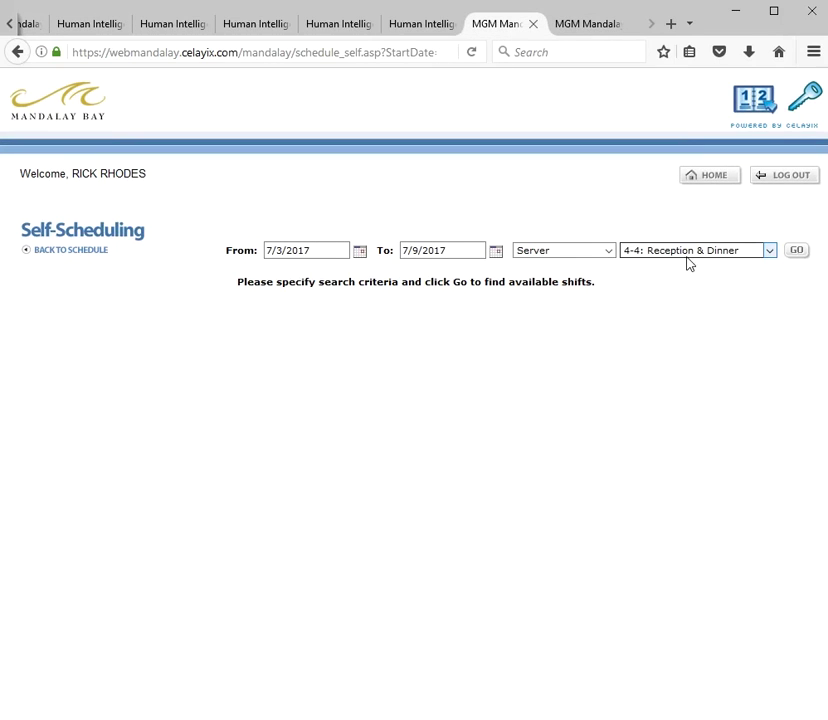
left_click(797, 252)
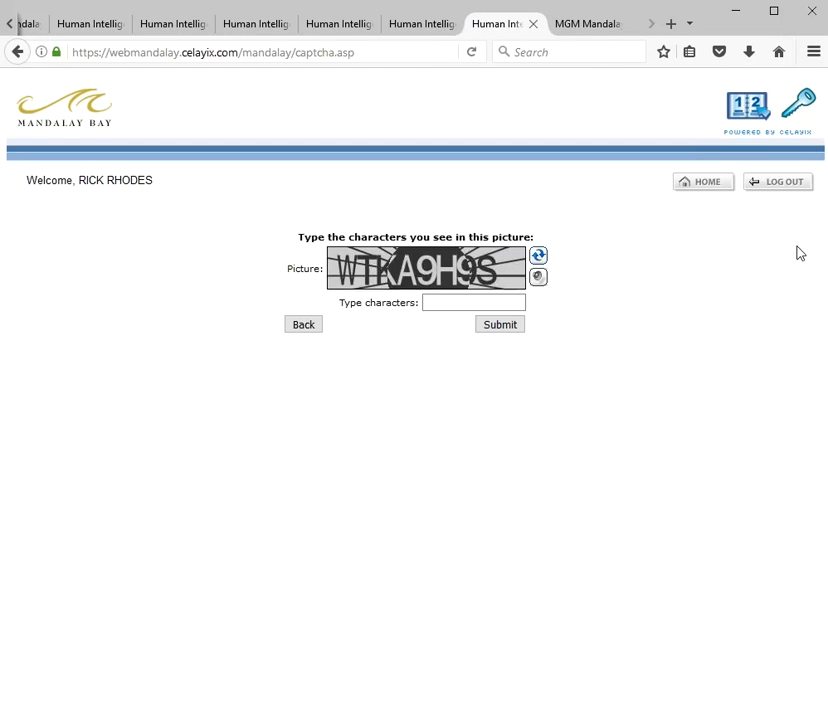
Step: Enter the verification characters on this tab's captcha, then on the previous tab's captcha
left_click(468, 302)
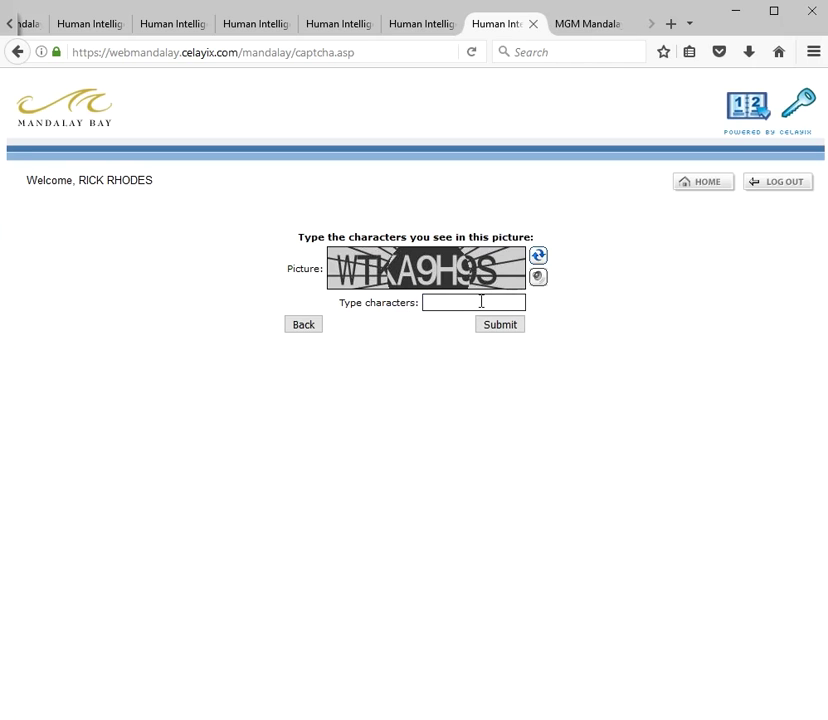
type("w")
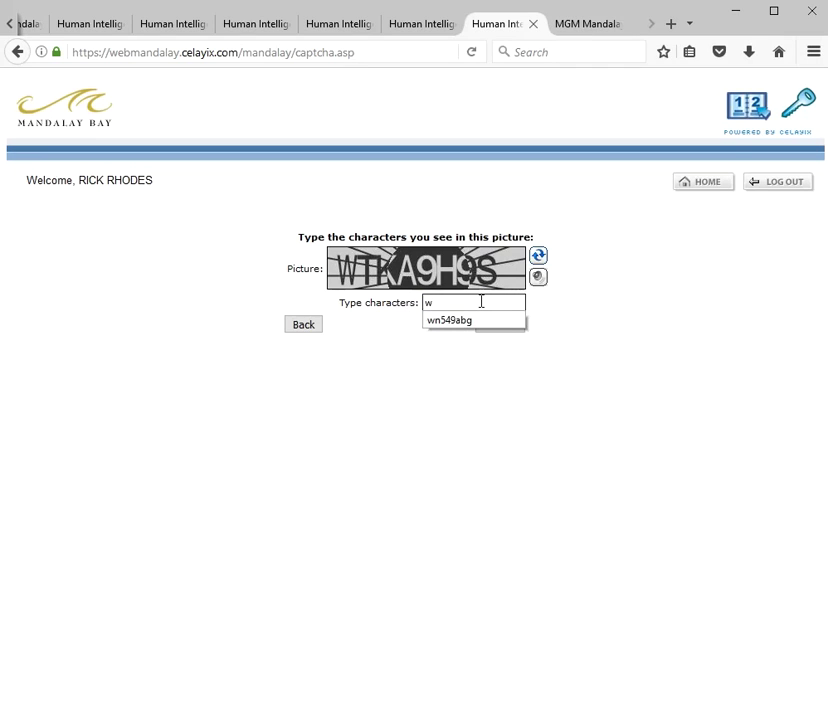
type("tka")
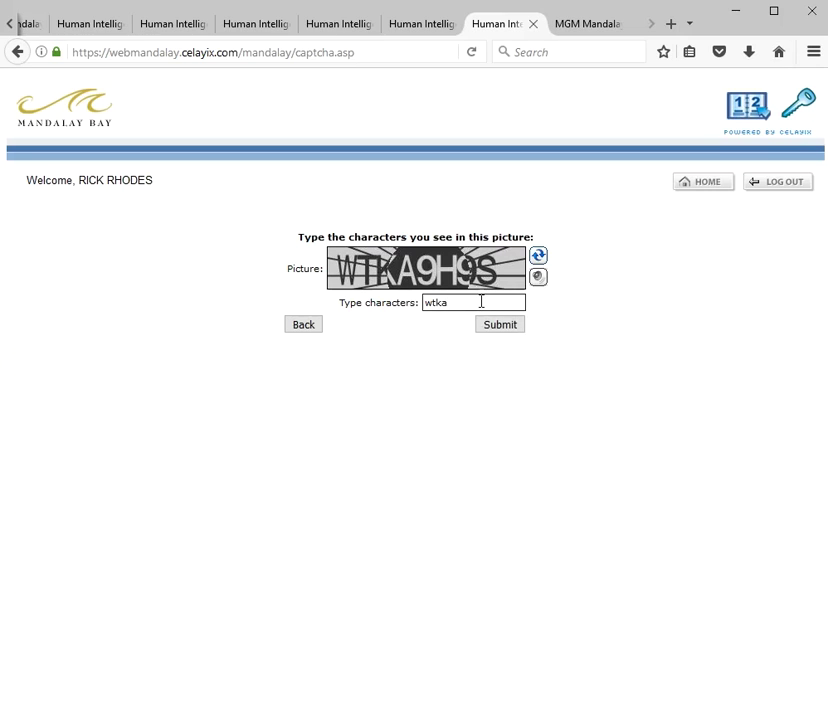
type("9h9s")
left_click(430, 27)
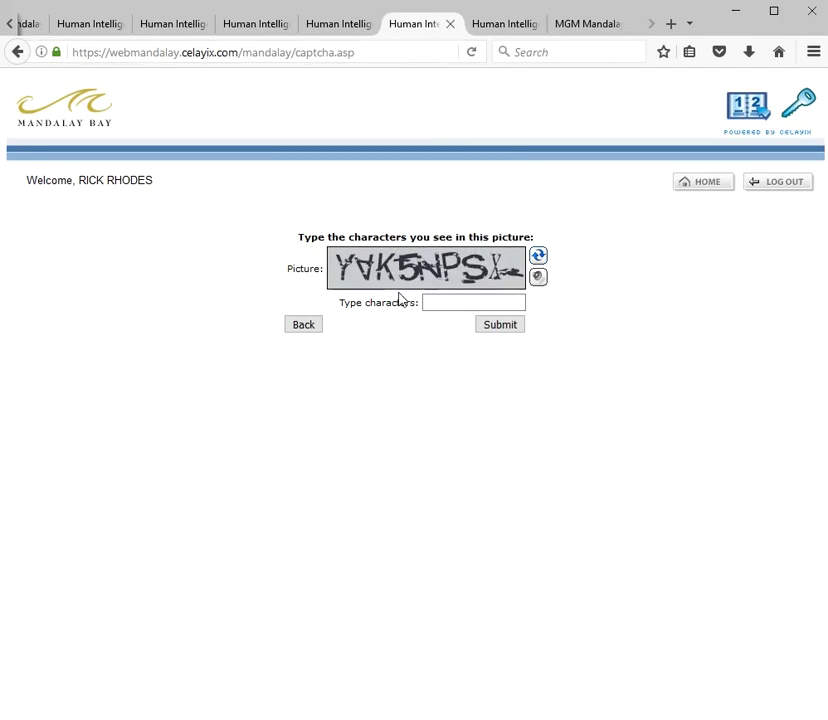
left_click(447, 300)
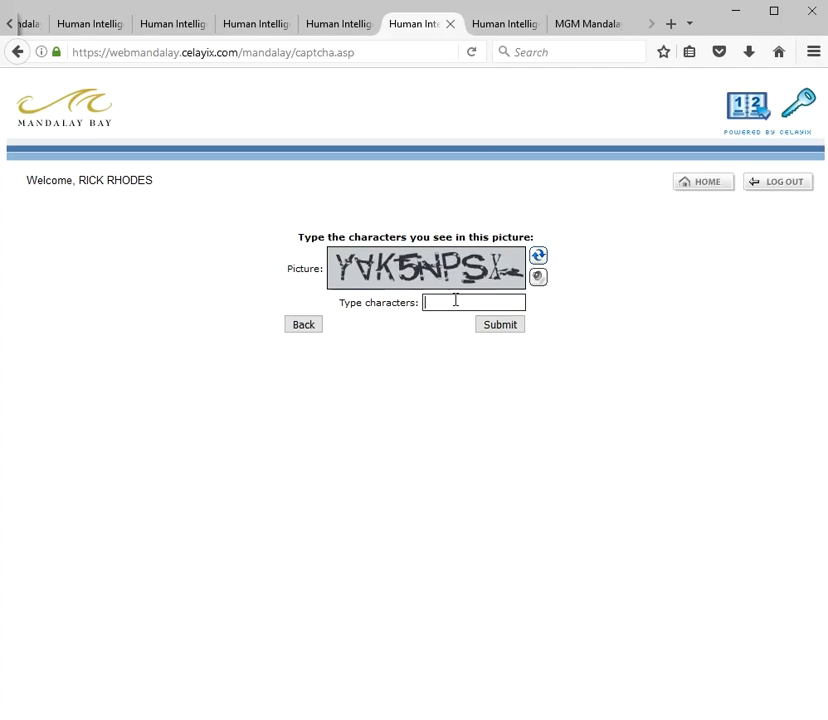
type("y")
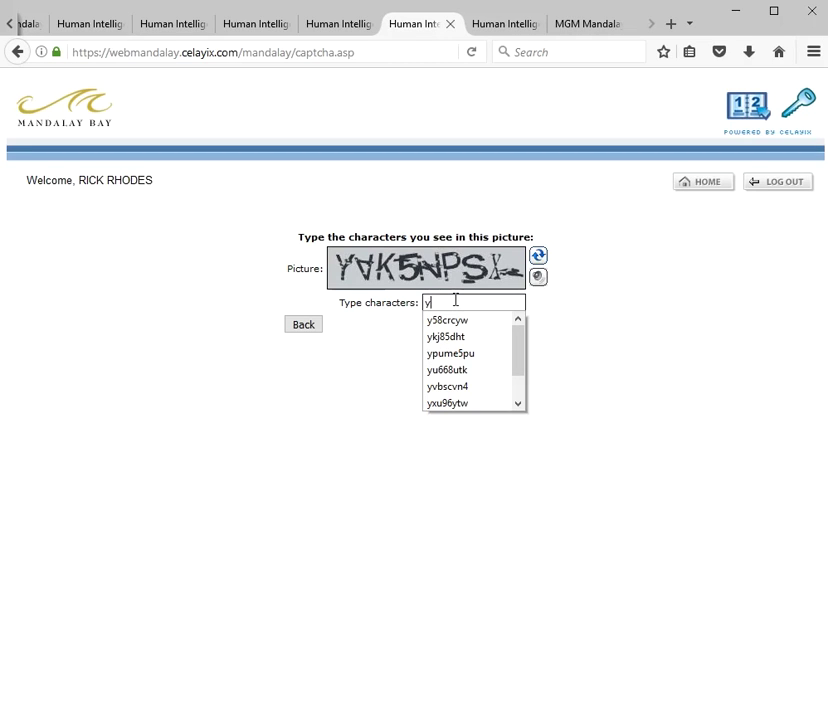
type("vk")
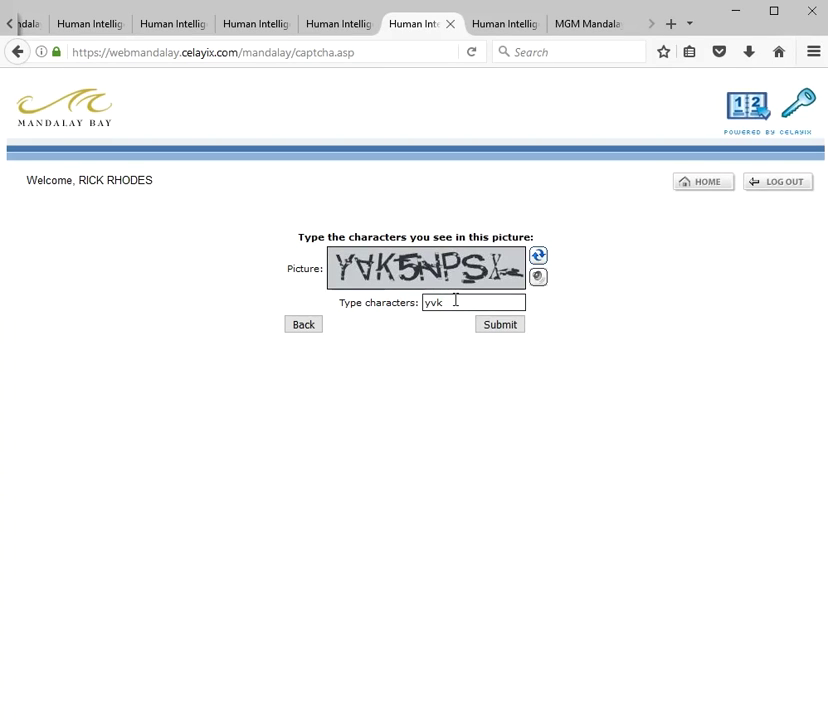
type("5npsx")
Step: Fill in the captcha characters on two more tabs, moving on to a third captcha tab
left_click(340, 25)
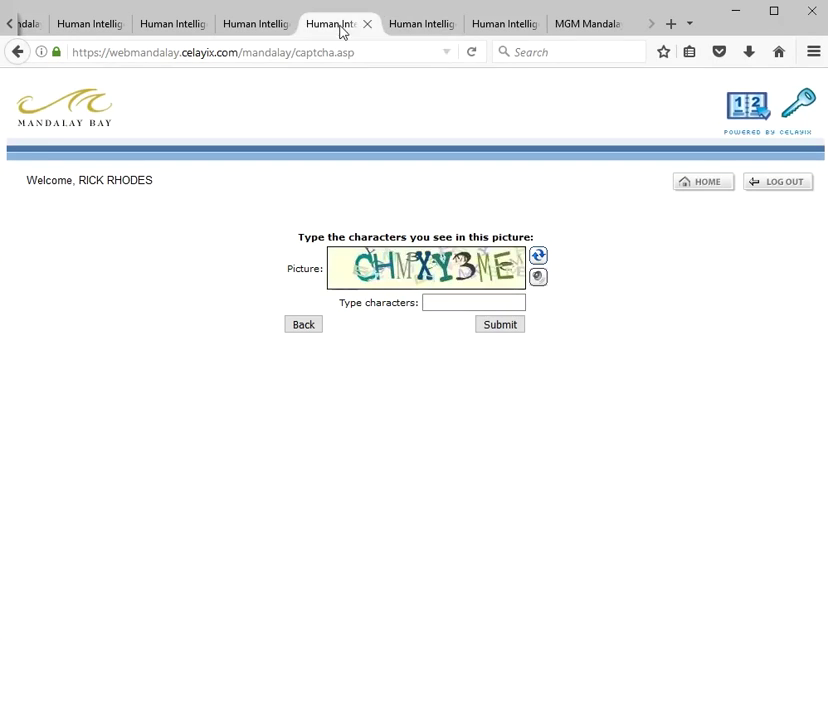
left_click(485, 300)
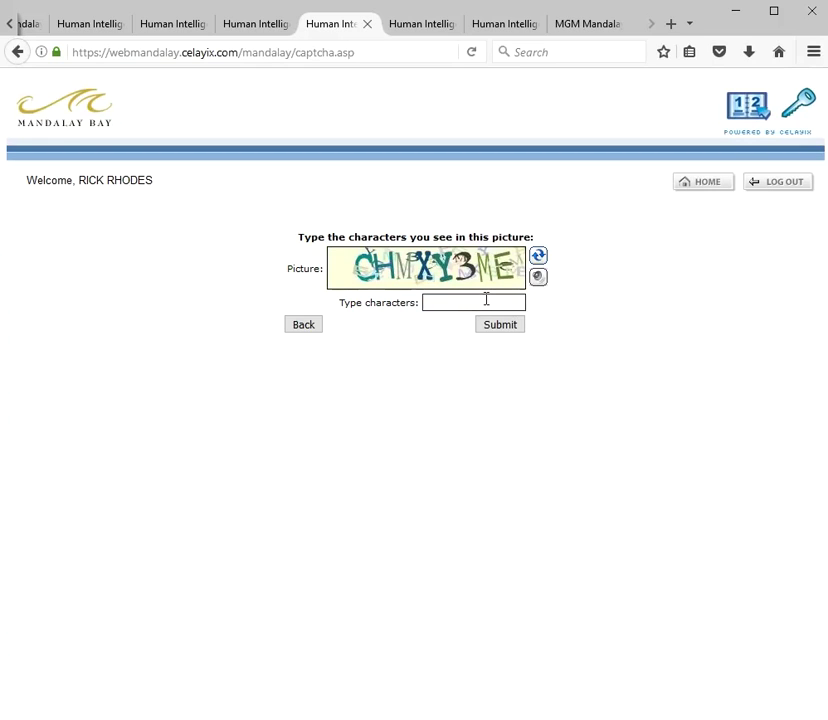
type("ch")
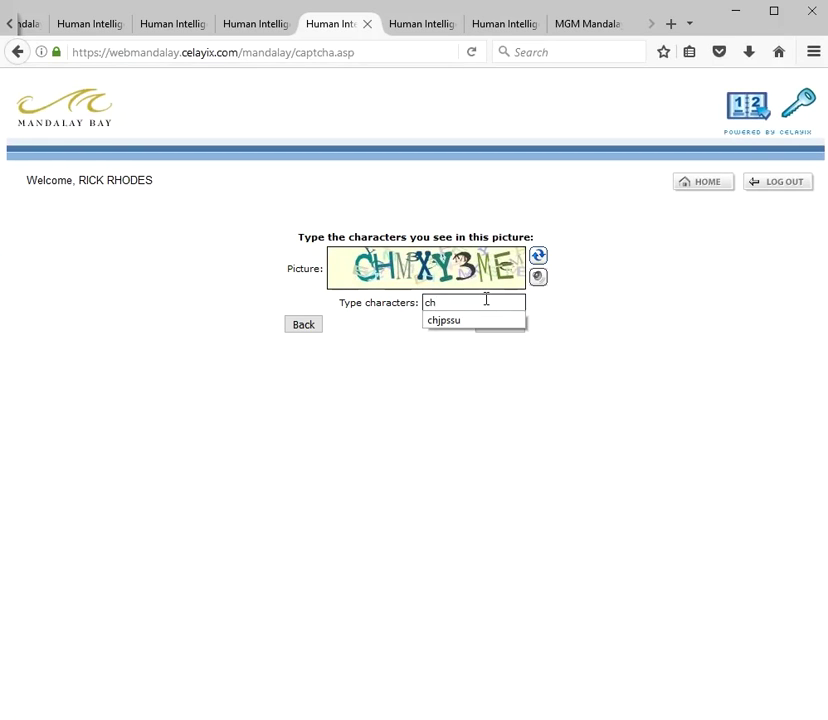
type("mxy")
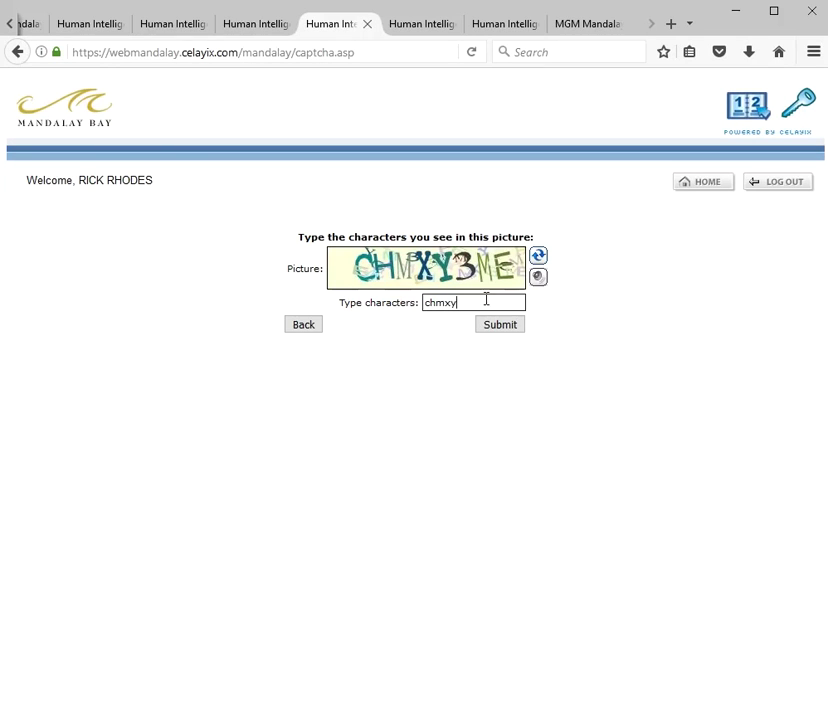
type("3me")
left_click(260, 28)
left_click(484, 305)
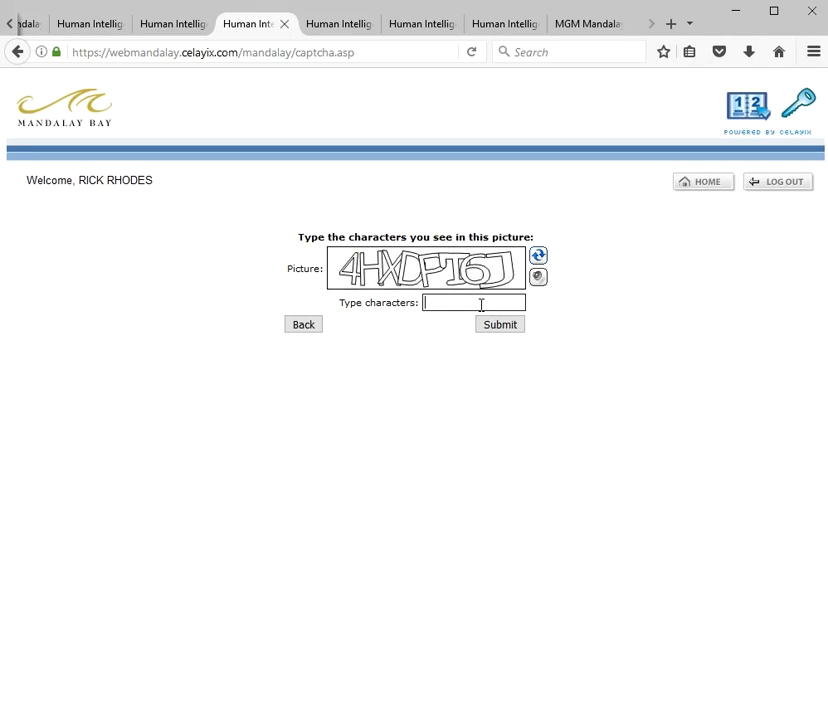
type("4")
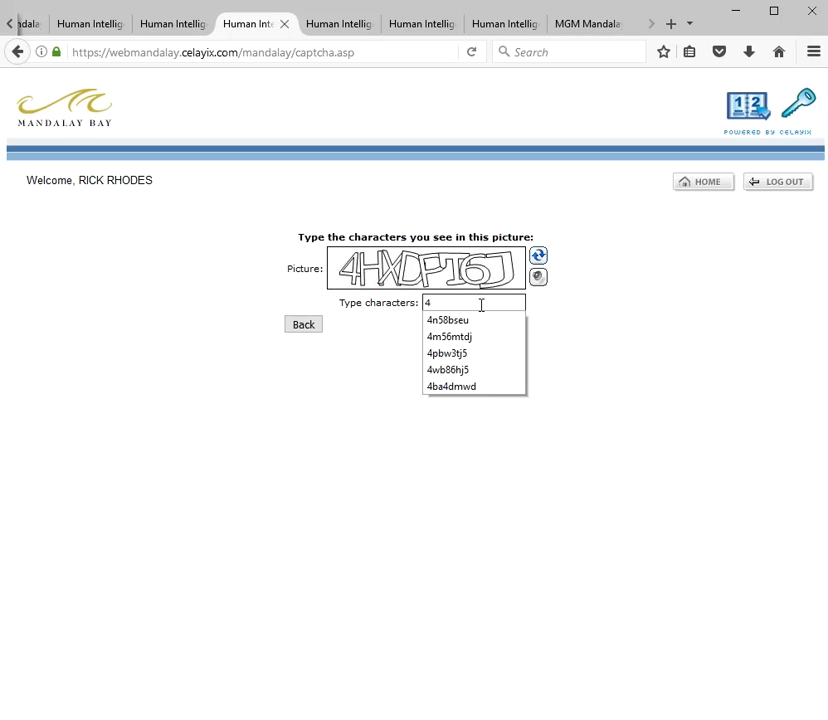
type("h")
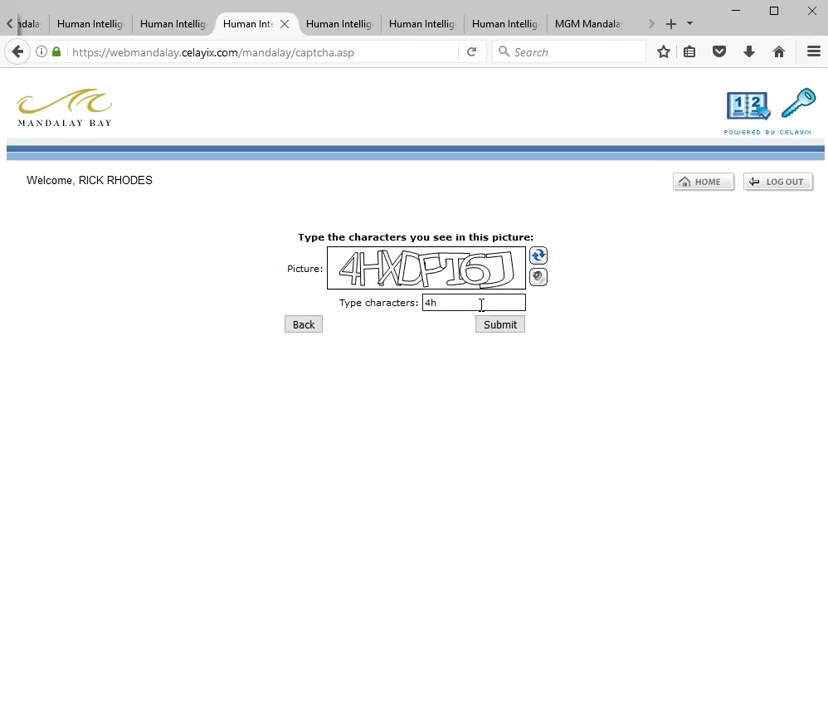
type("xdpt6j")
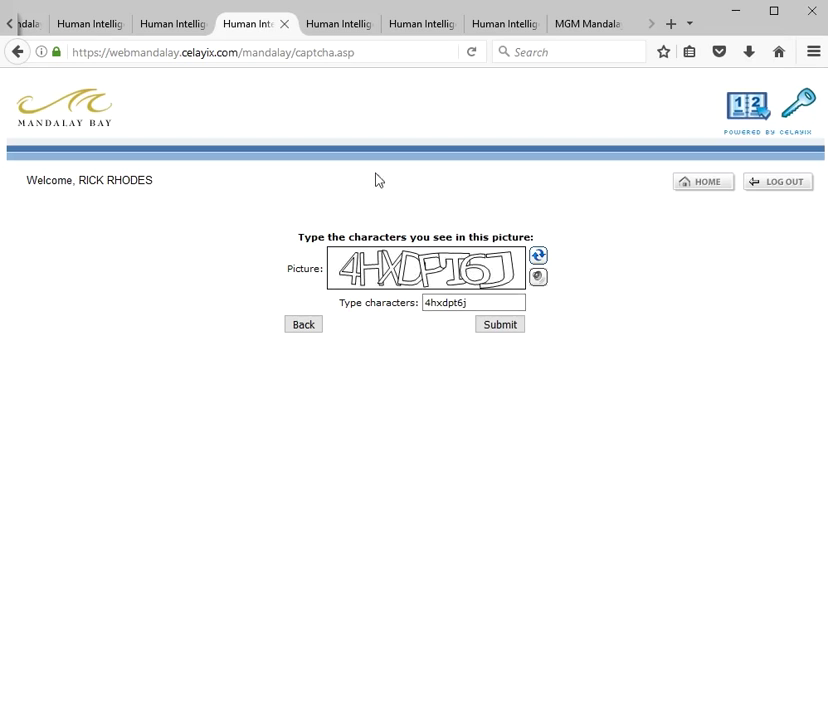
left_click(150, 24)
Step: Type the captcha answers on the current and next tabs, then submit the latest one
left_click(452, 301)
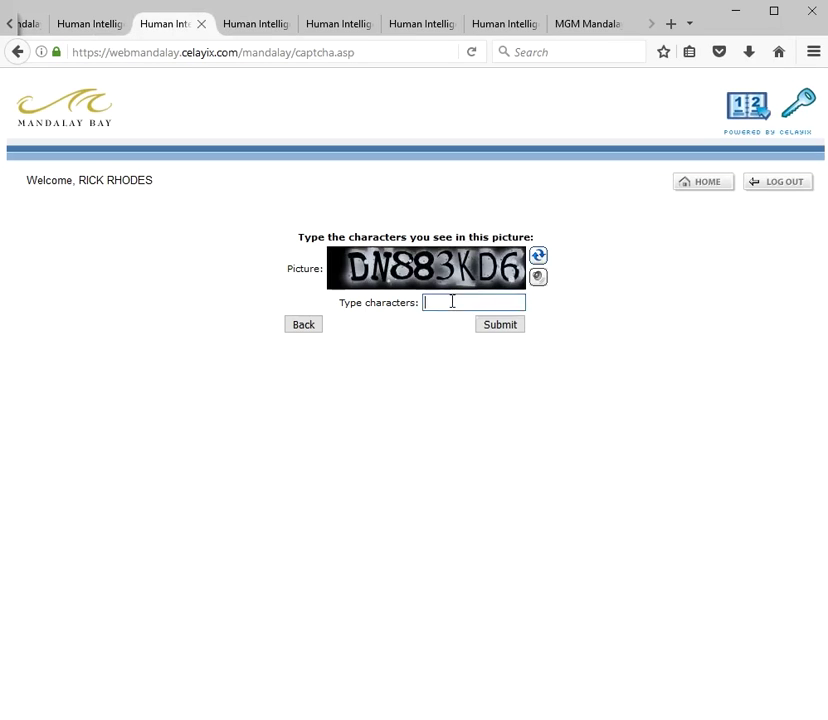
type("d")
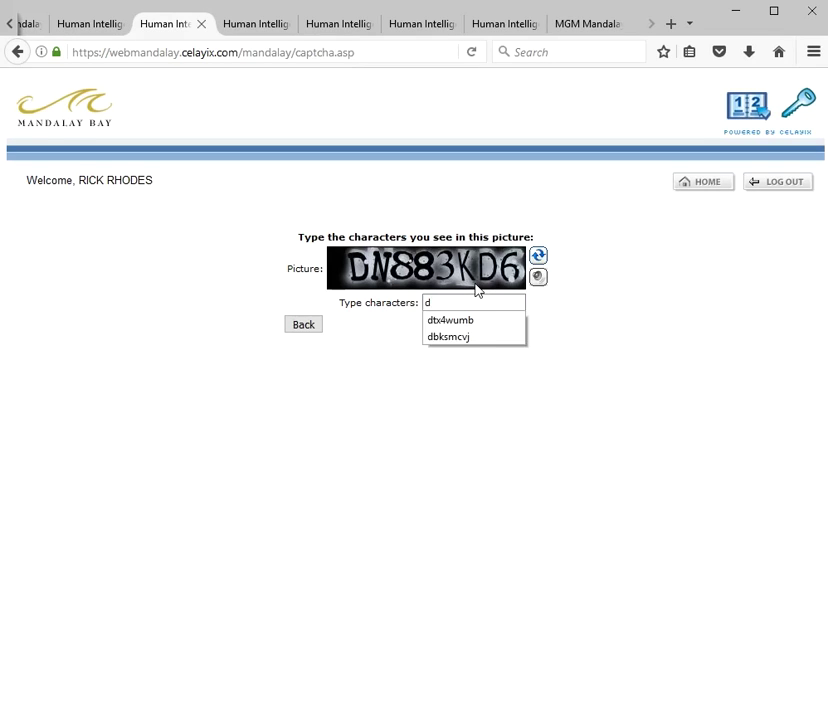
type("n8")
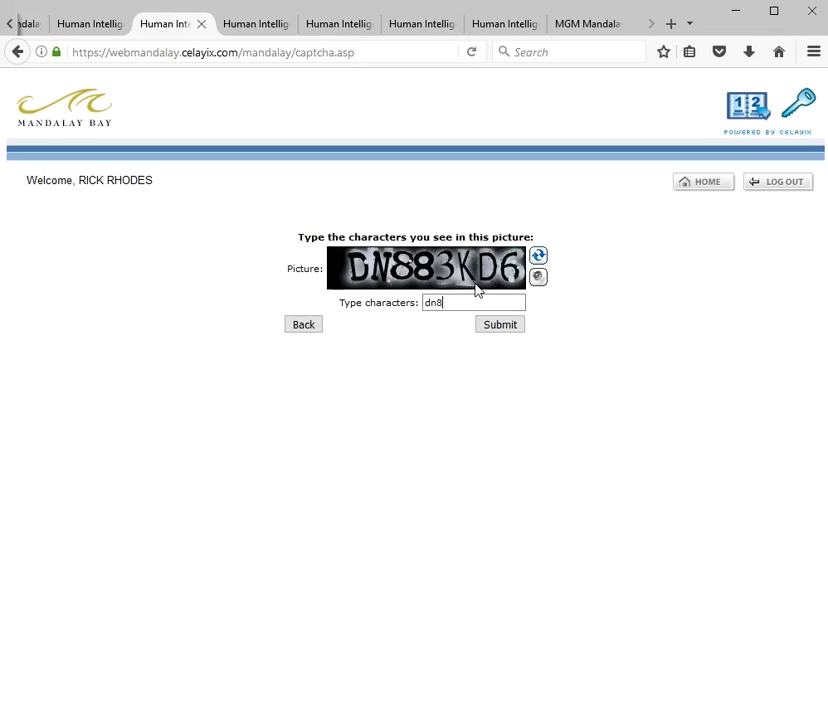
type("83kd6")
left_click(89, 28)
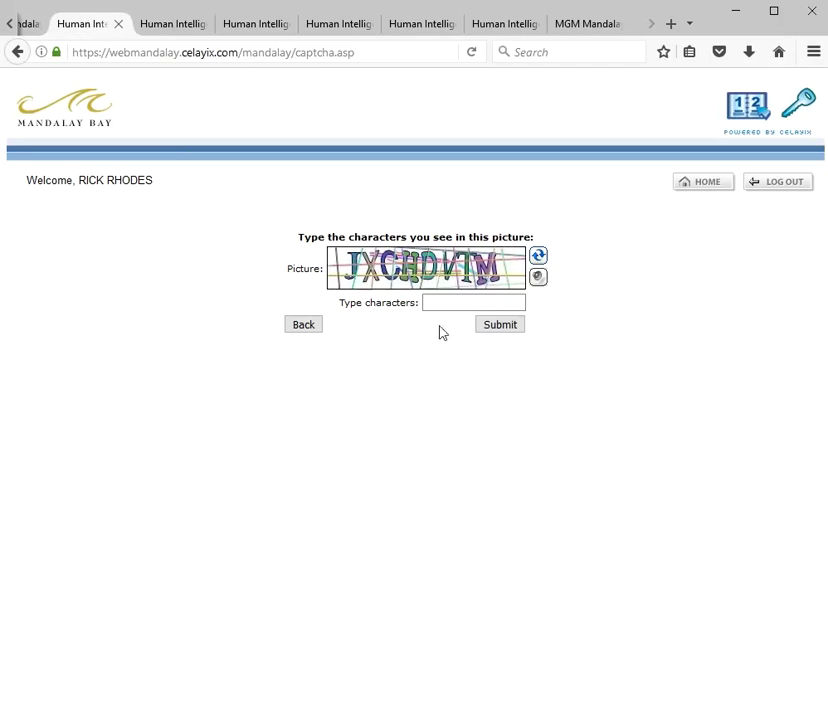
left_click(450, 299)
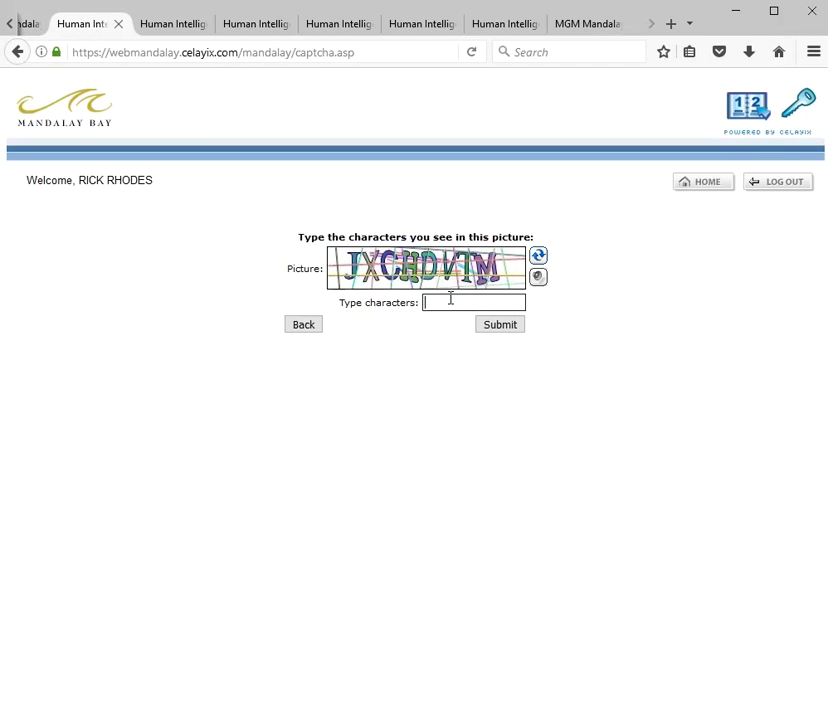
type("j")
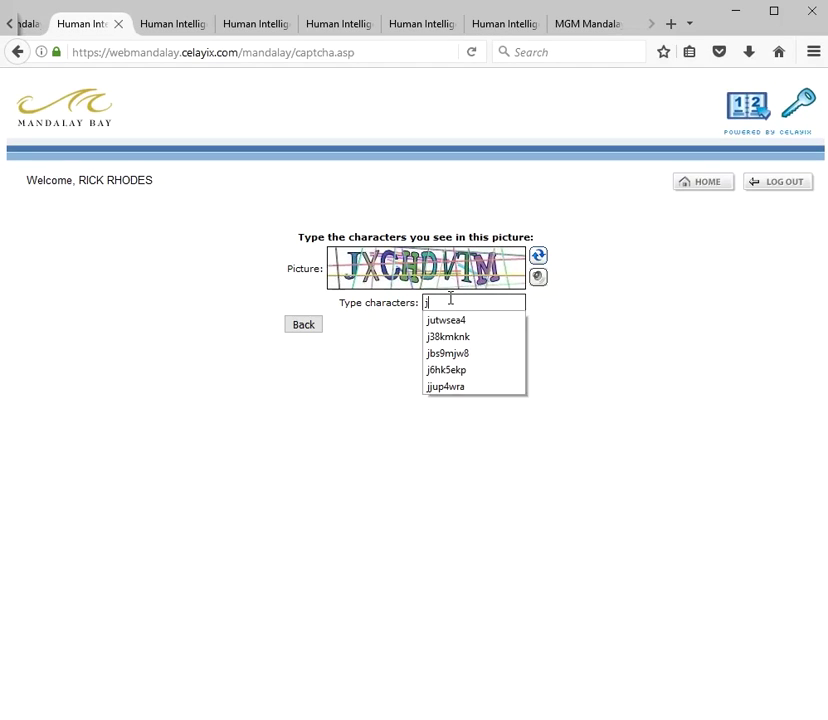
type("xch")
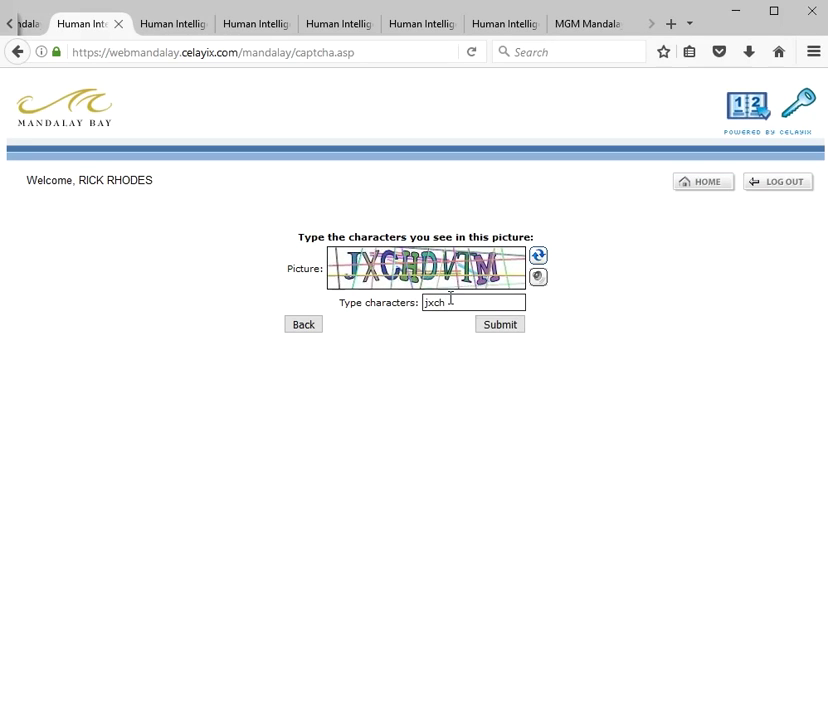
type("dvtm")
left_click(500, 330)
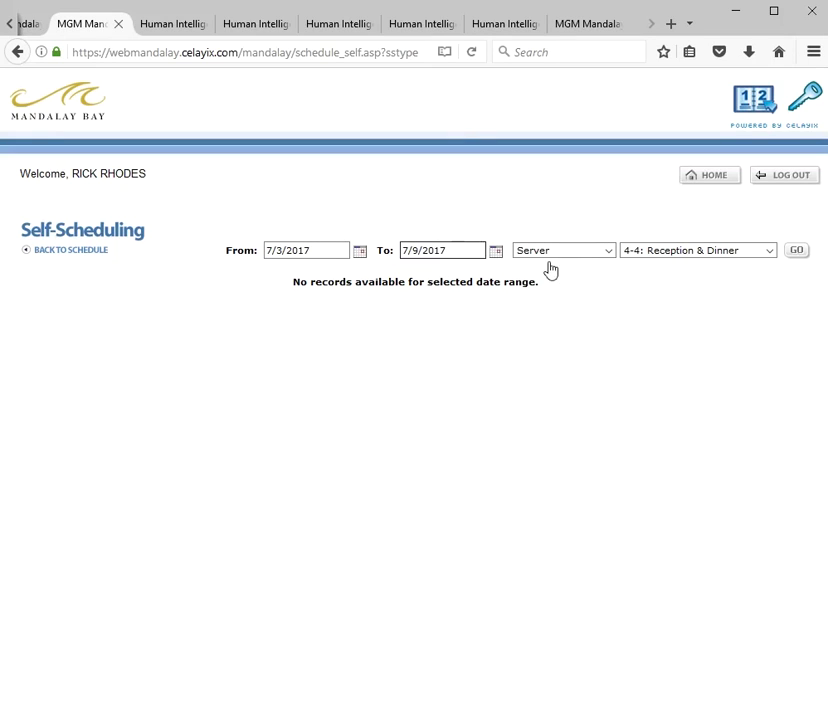
Step: Switch to the Coffee Break search tab covering 7/3/2017–7/31/2017
left_click(600, 28)
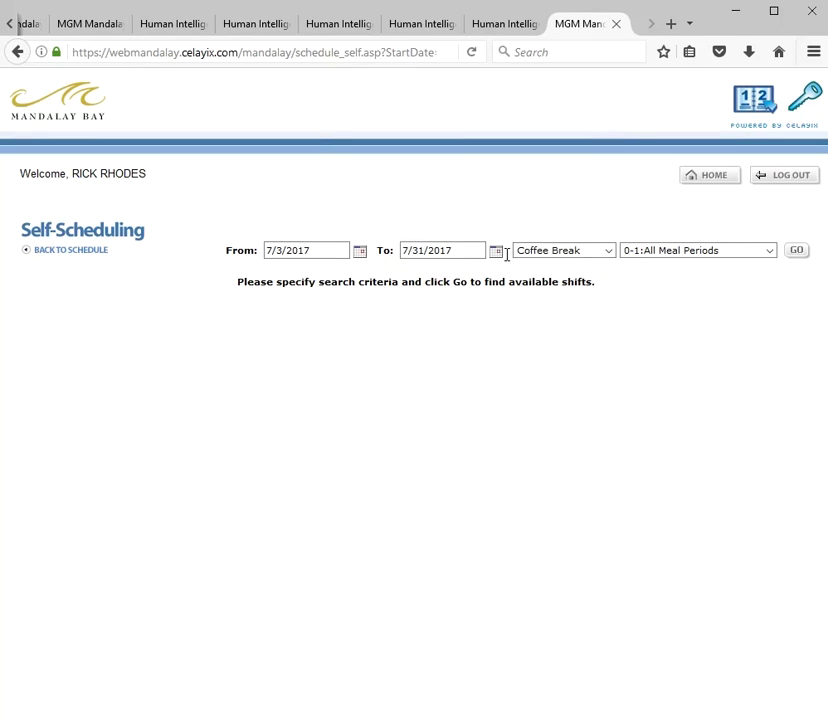
left_click(82, 26)
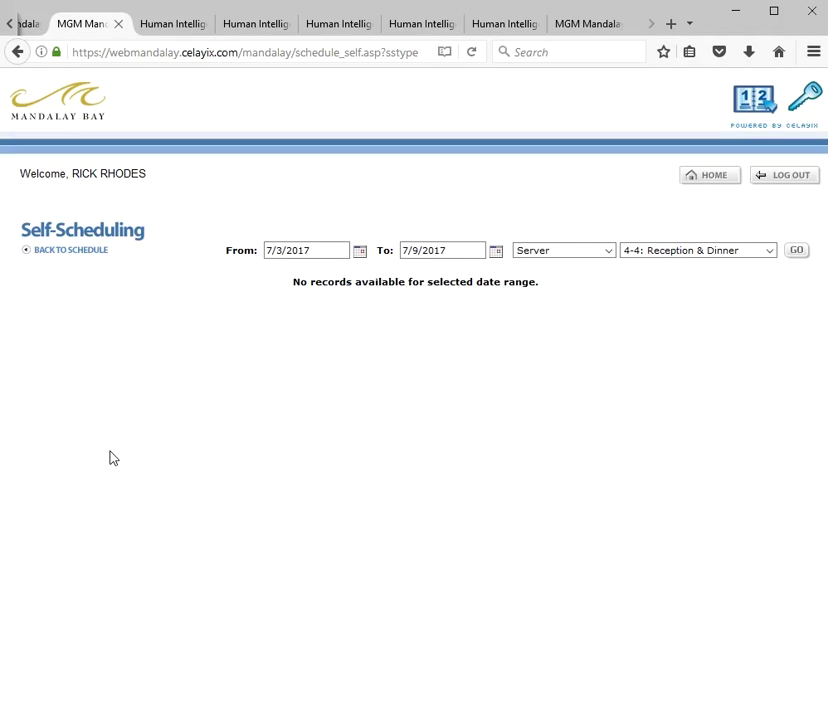
left_click(585, 33)
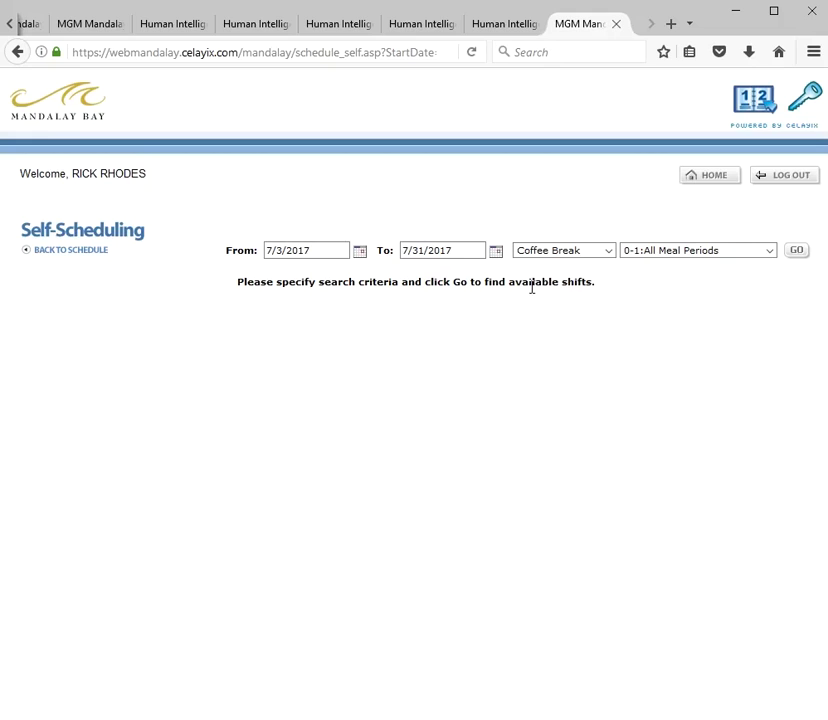
left_click(797, 252)
Step: Submit the filled-in captcha answer in the verification tab to load the Self-Scheduling results
left_click(168, 31)
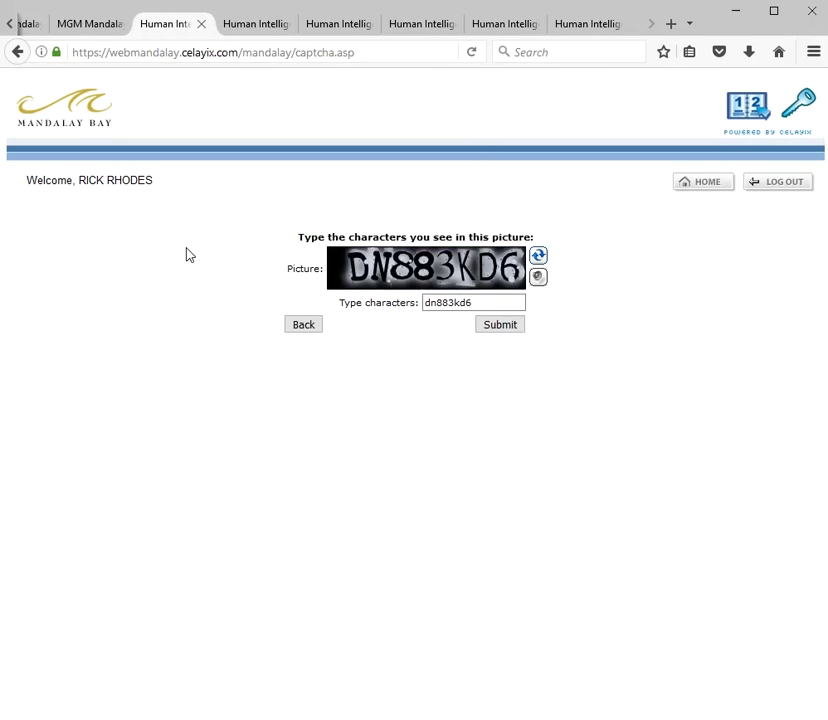
left_click(505, 335)
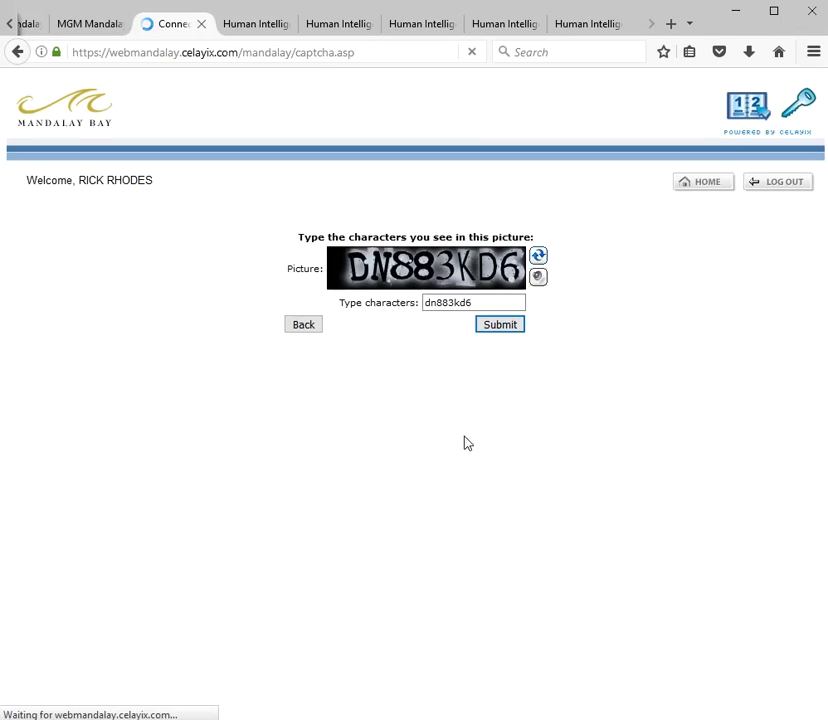